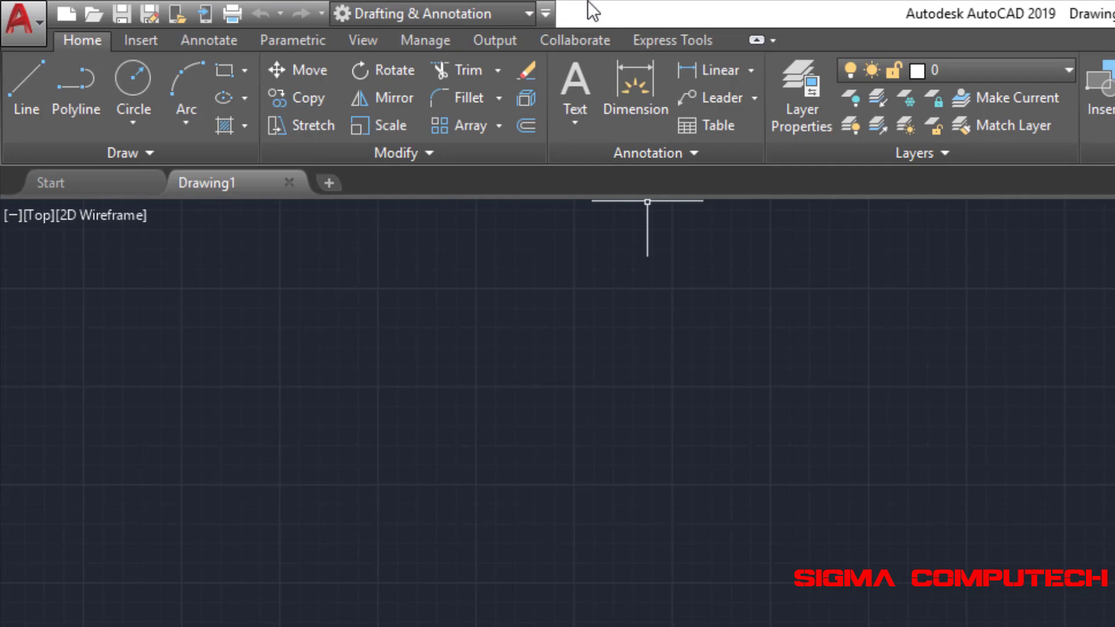
Remove Save to Web & Mobile from the Quick Access Toolbar, then add it back.
{"action": "left_click", "coordinate": [546, 14]}
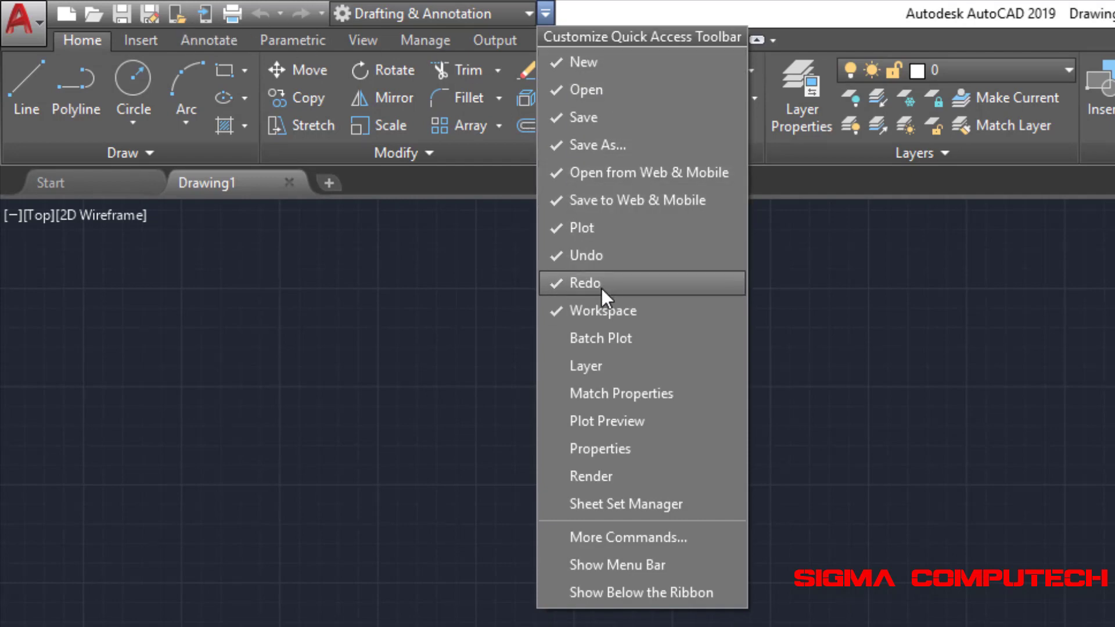
{"action": "left_click", "coordinate": [554, 201]}
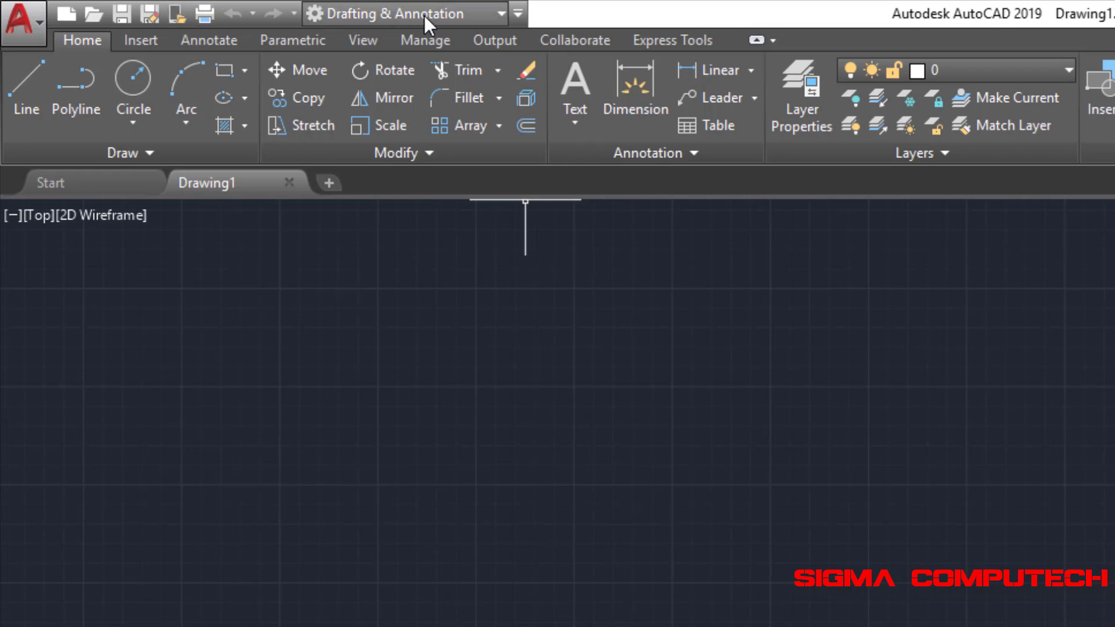
{"action": "left_click", "coordinate": [517, 13]}
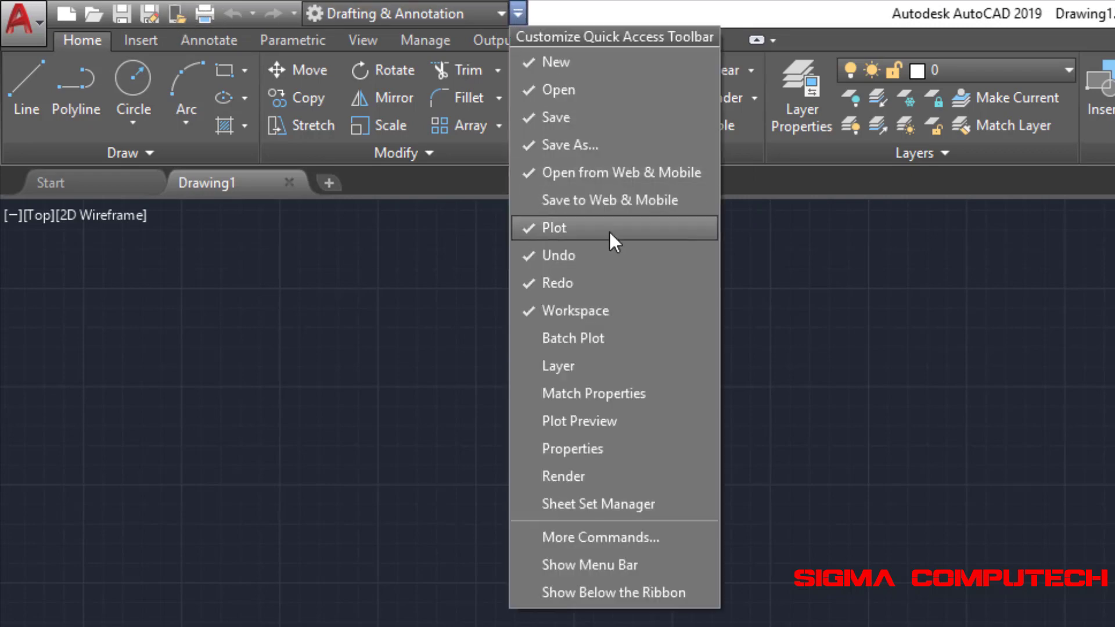
{"action": "left_click", "coordinate": [531, 200]}
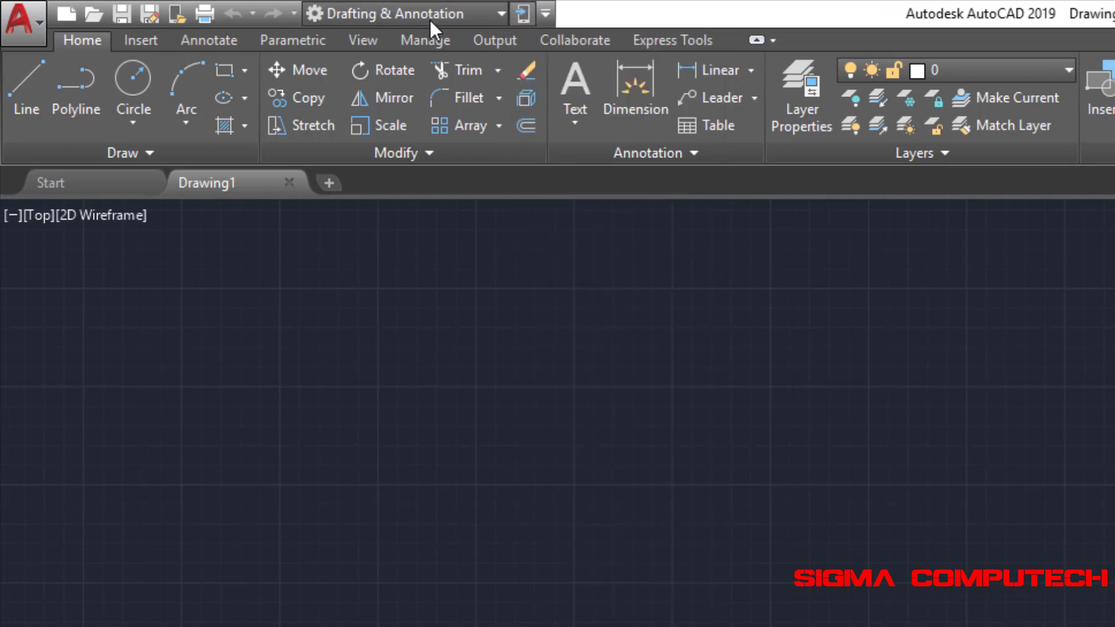
{"action": "left_click", "coordinate": [545, 13]}
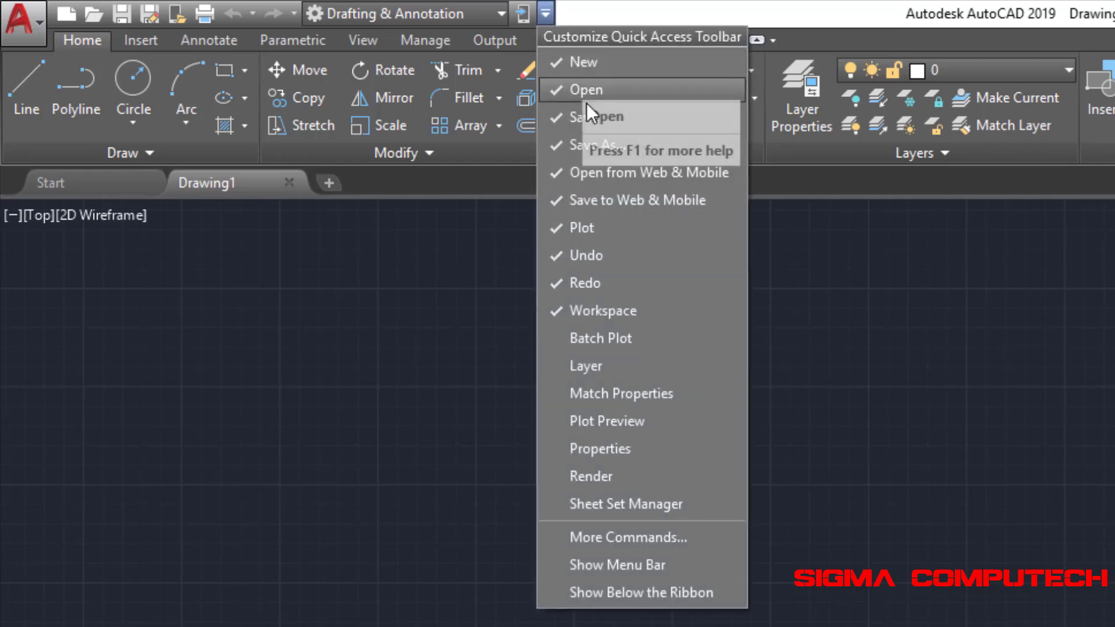
Remove Workspace, Redo, Undo, Plot and Save to Web & Mobile from the Quick Access Toolbar.
{"action": "left_click", "coordinate": [555, 310]}
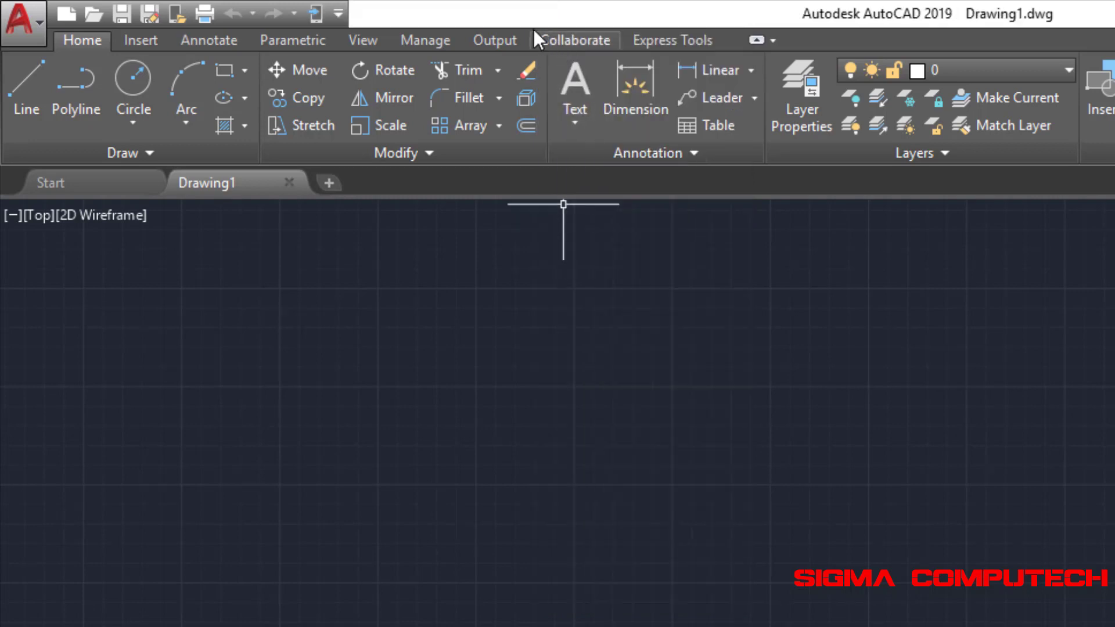
{"action": "left_click", "coordinate": [341, 10]}
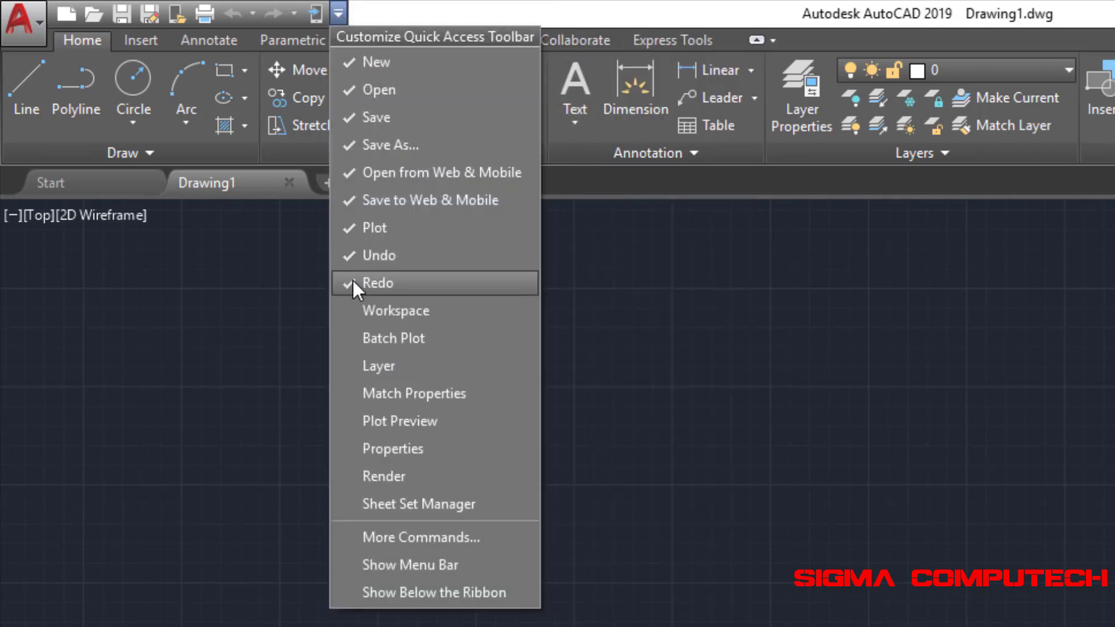
{"action": "left_click", "coordinate": [353, 283]}
{"action": "left_click", "coordinate": [296, 13]}
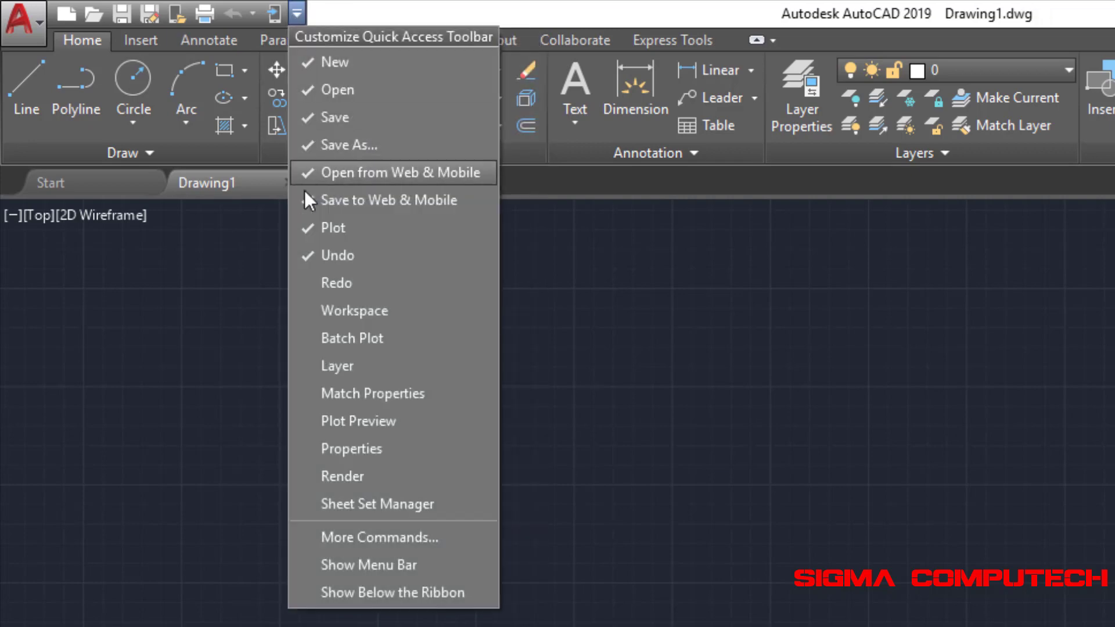
{"action": "left_click", "coordinate": [314, 251]}
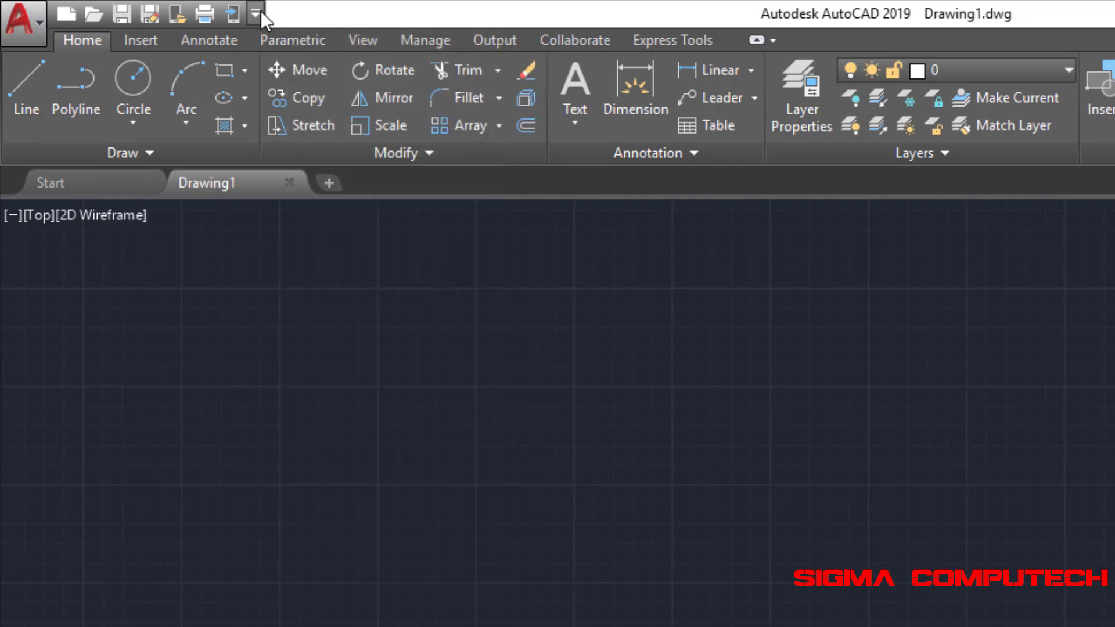
{"action": "left_click", "coordinate": [260, 11]}
{"action": "left_click", "coordinate": [271, 223]}
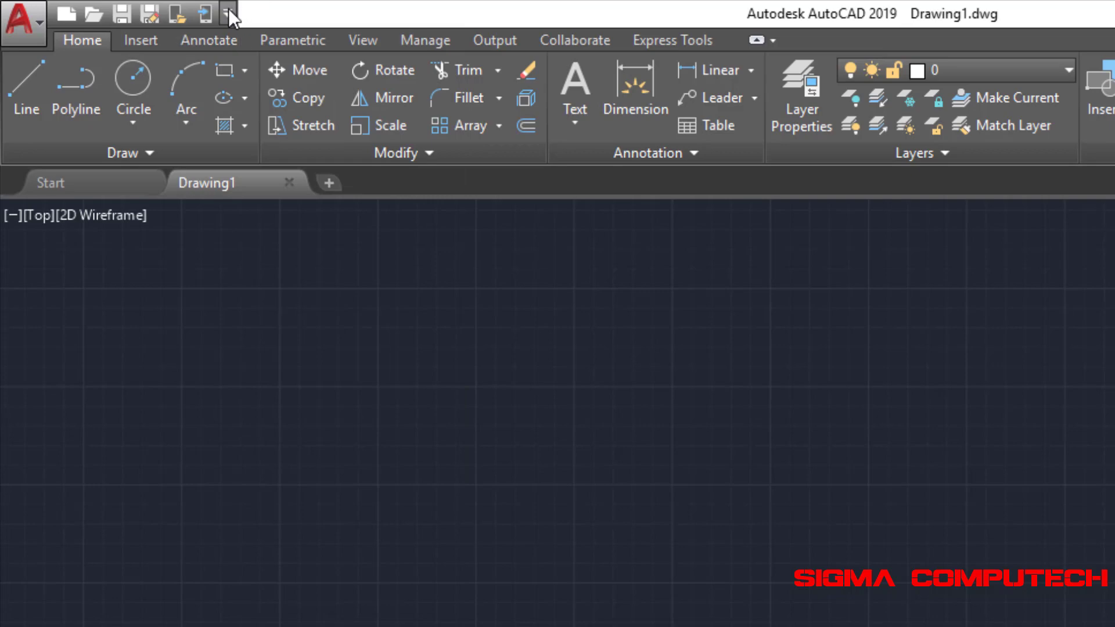
{"action": "left_click", "coordinate": [228, 13]}
{"action": "left_click", "coordinate": [250, 199]}
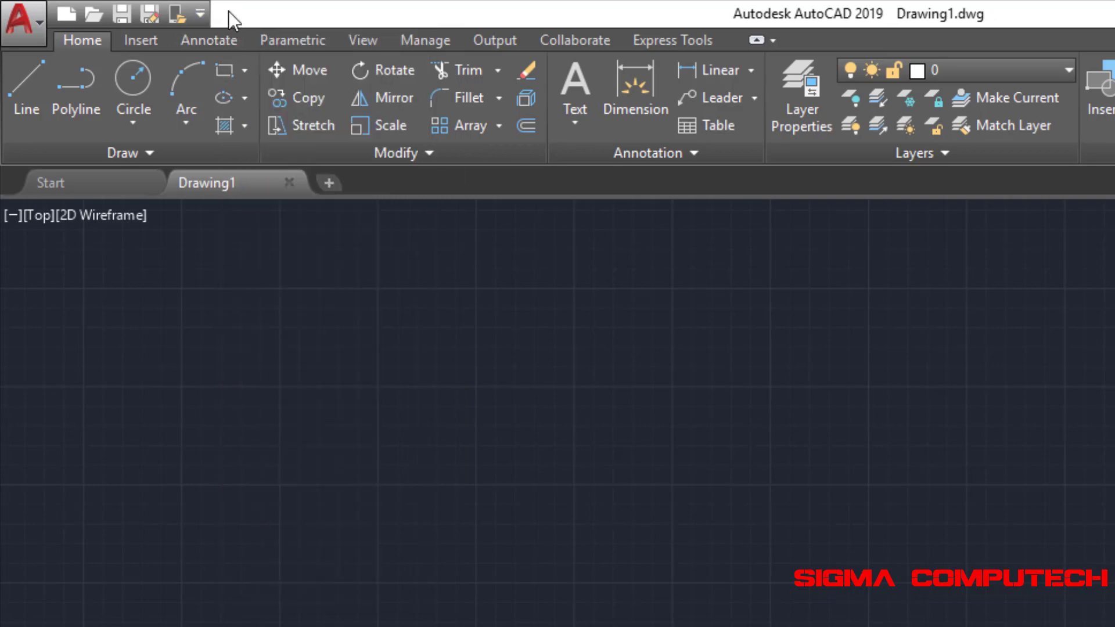
Remove Open from Web & Mobile, Save As, Save, Open and New from the toolbar.
{"action": "left_click", "coordinate": [201, 11]}
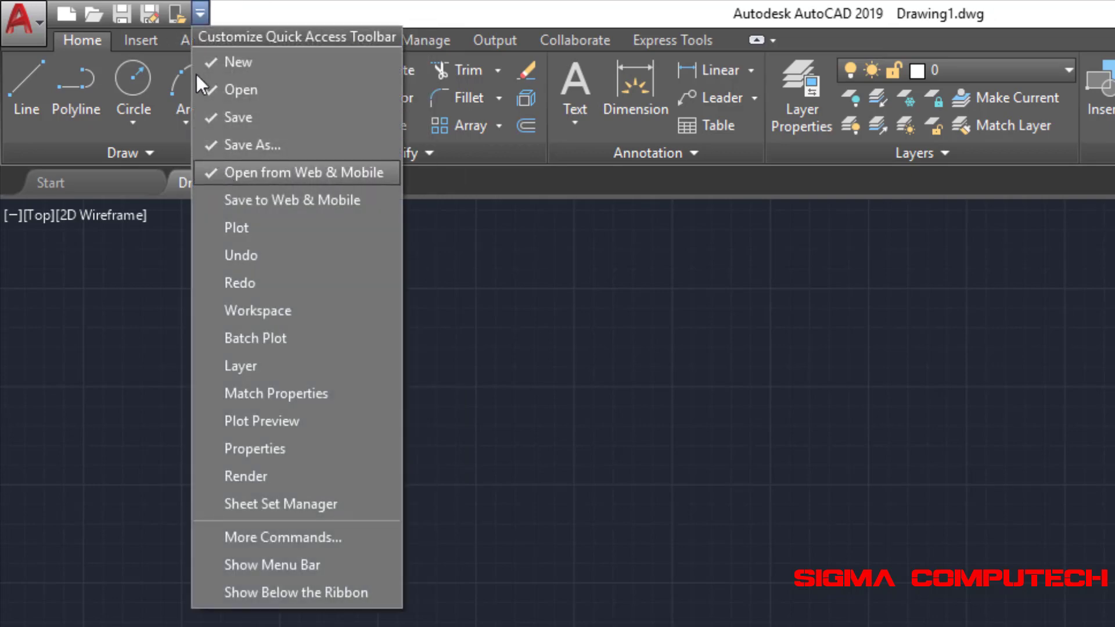
{"action": "left_click", "coordinate": [173, 14]}
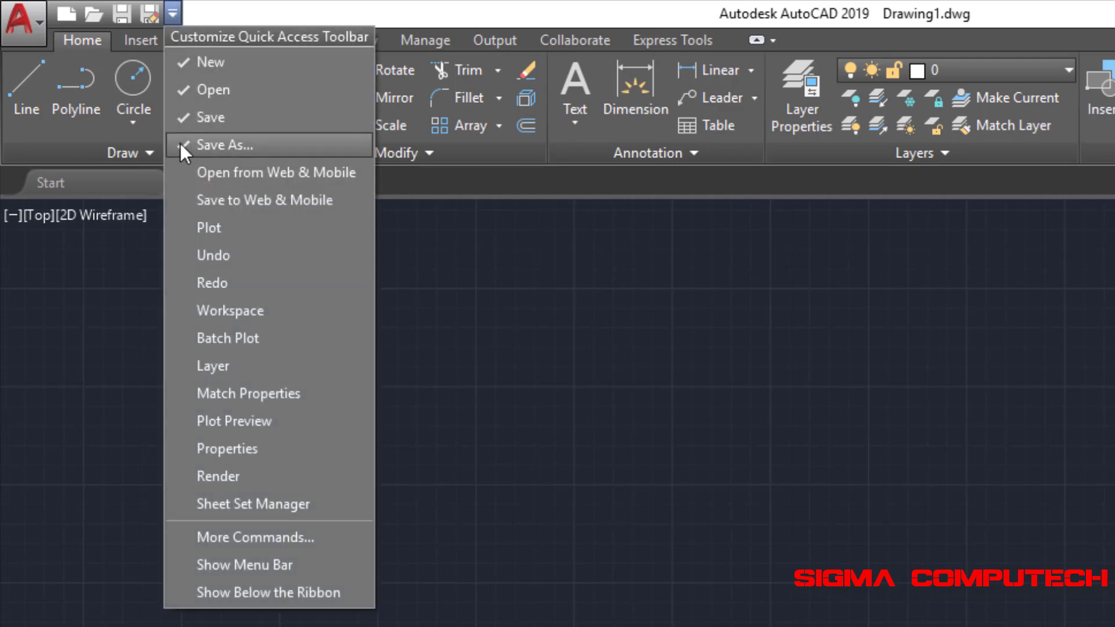
{"action": "left_click", "coordinate": [180, 144]}
{"action": "left_click", "coordinate": [143, 12]}
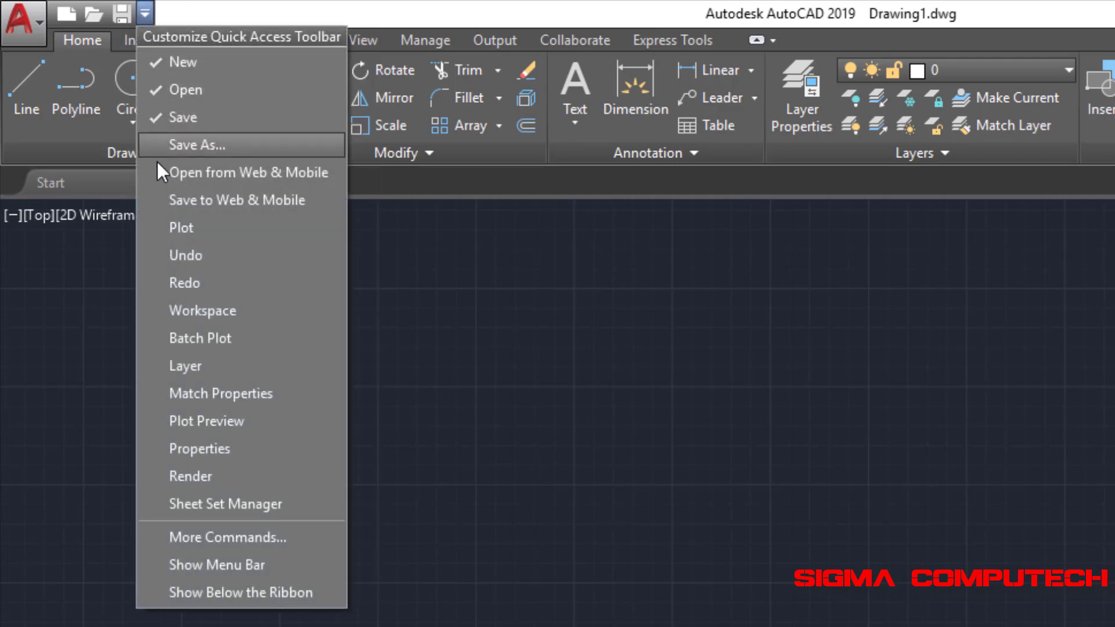
{"action": "left_click", "coordinate": [154, 117]}
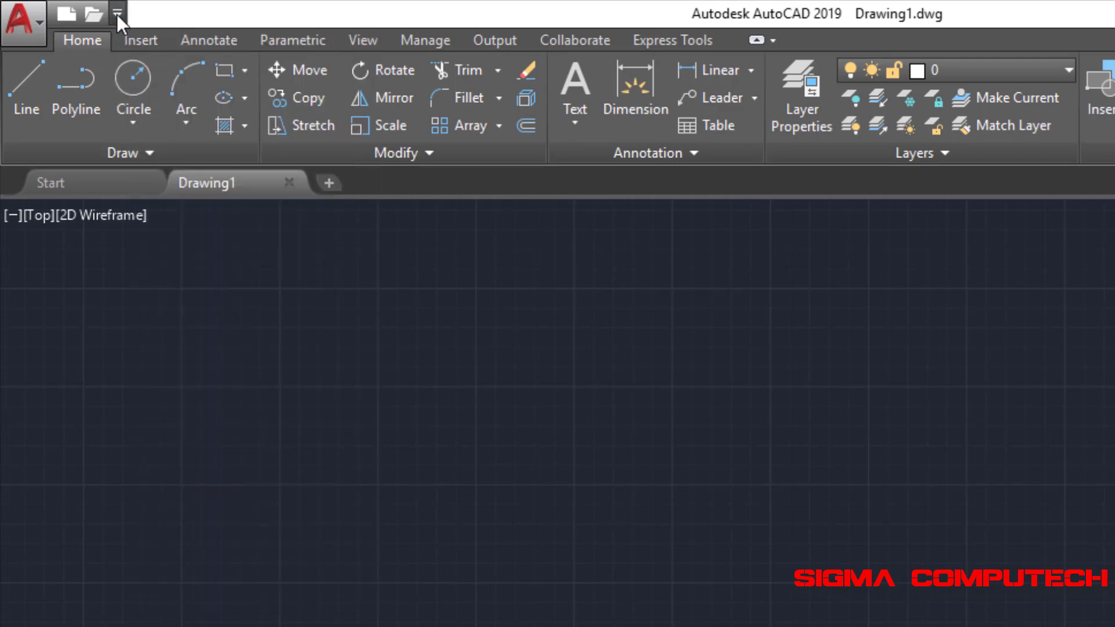
{"action": "left_click", "coordinate": [117, 15]}
{"action": "left_click", "coordinate": [122, 90]}
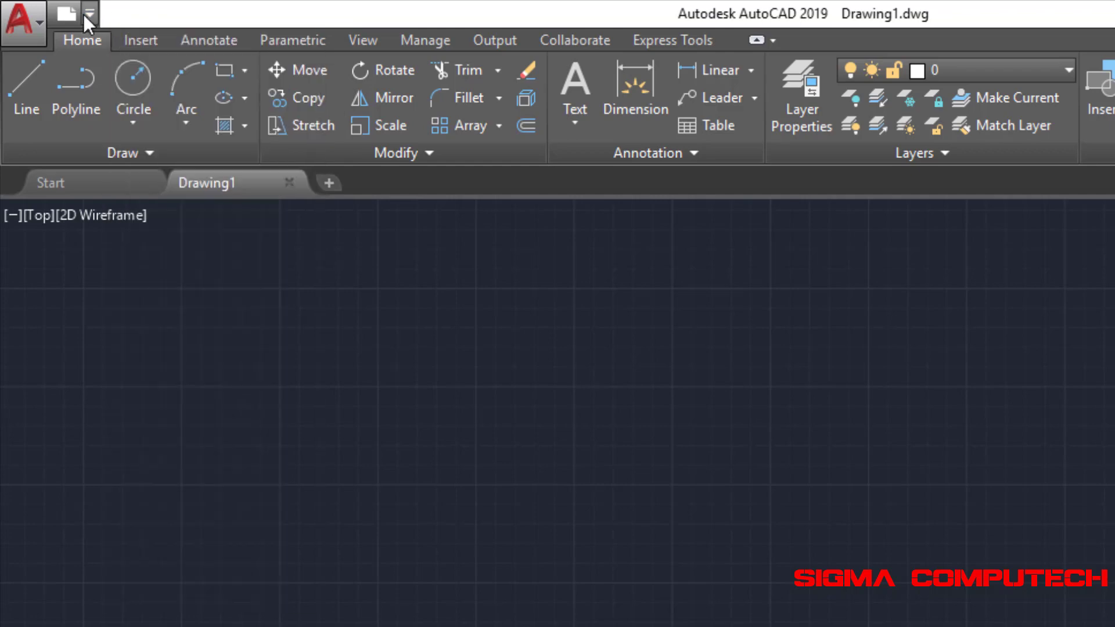
{"action": "left_click", "coordinate": [85, 14]}
{"action": "left_click", "coordinate": [96, 57]}
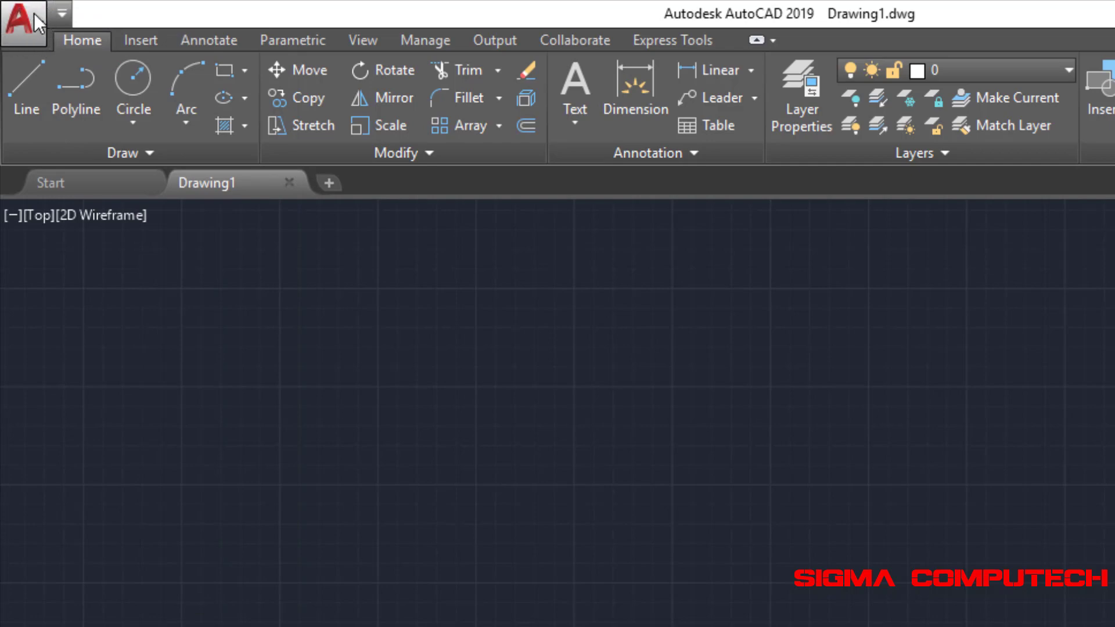
Add New, Open, Save and Save As back to the Quick Access Toolbar.
{"action": "left_click", "coordinate": [63, 15]}
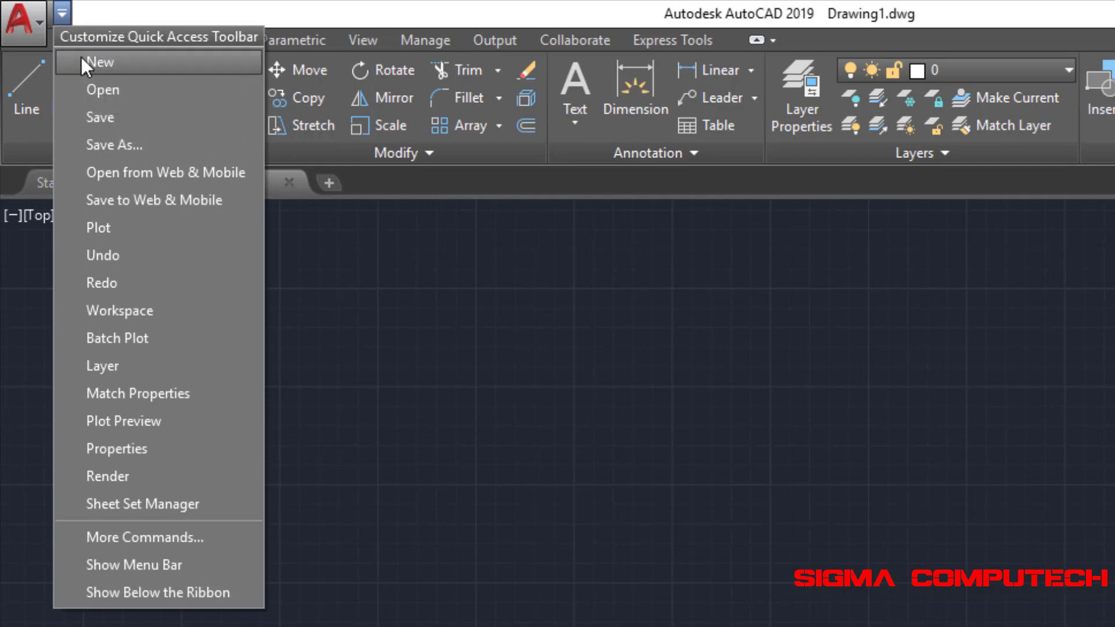
{"action": "left_click", "coordinate": [81, 57]}
{"action": "left_click", "coordinate": [90, 13]}
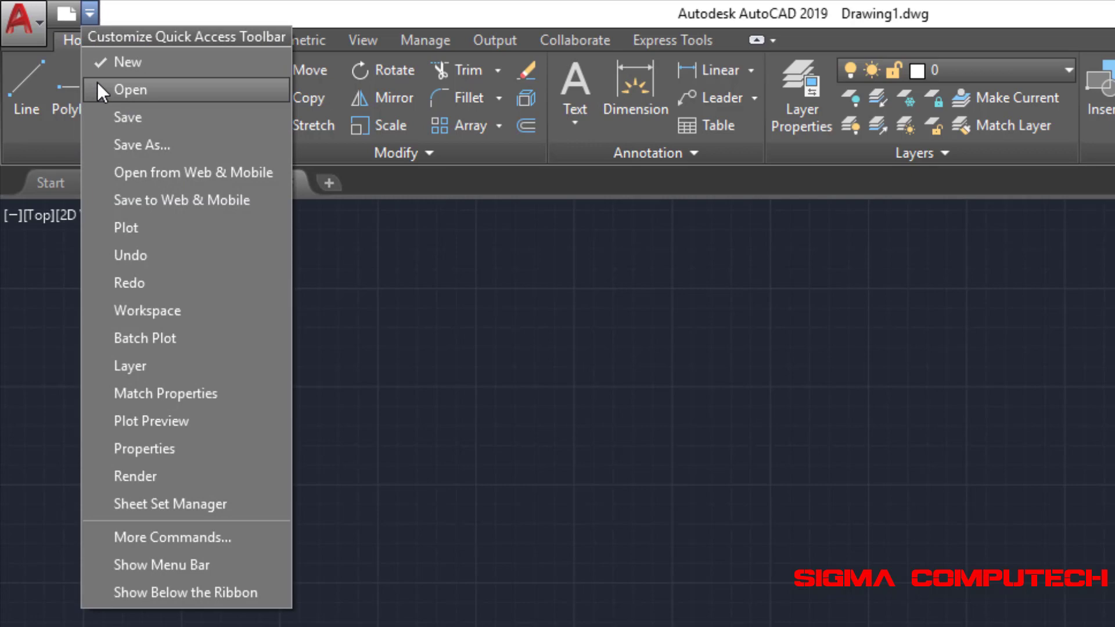
{"action": "left_click", "coordinate": [97, 84]}
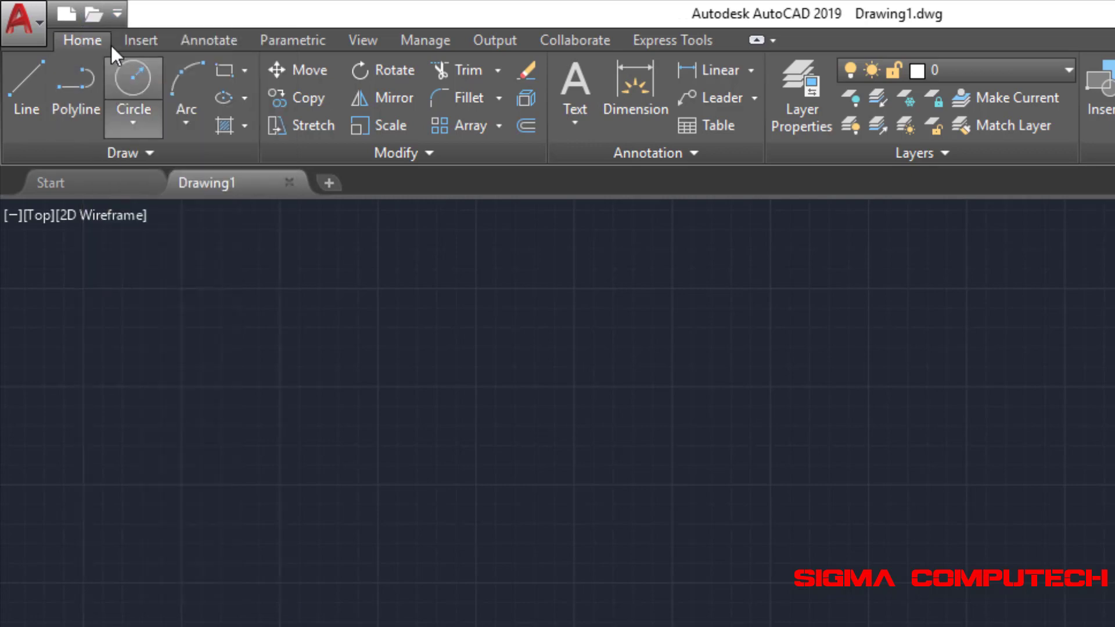
{"action": "left_click", "coordinate": [117, 16]}
{"action": "left_click", "coordinate": [129, 116]}
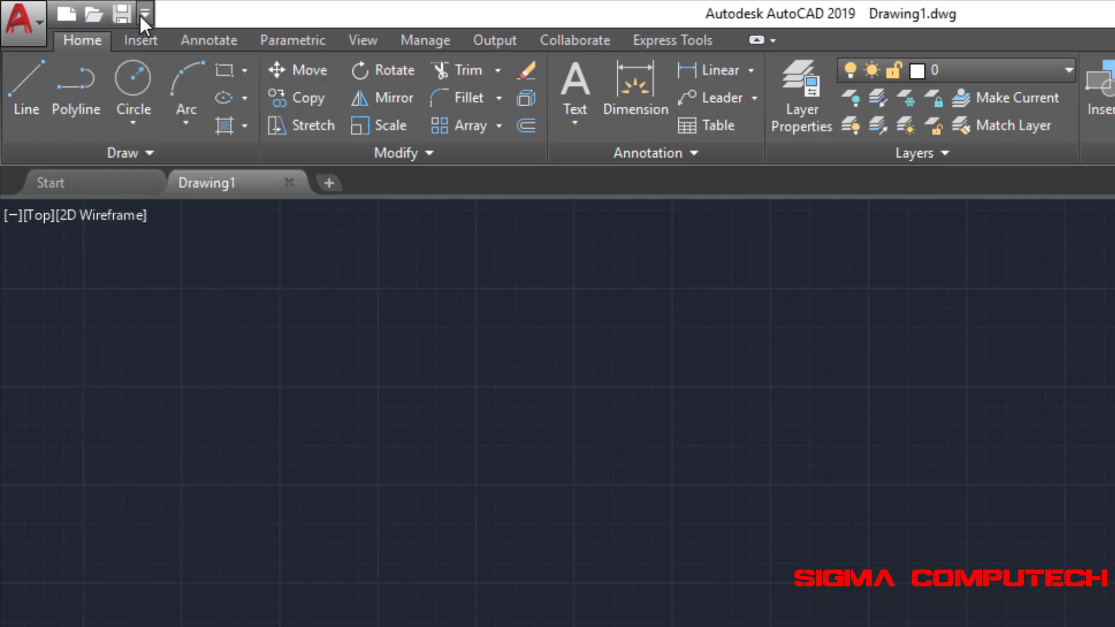
{"action": "left_click", "coordinate": [144, 15]}
{"action": "left_click", "coordinate": [152, 144]}
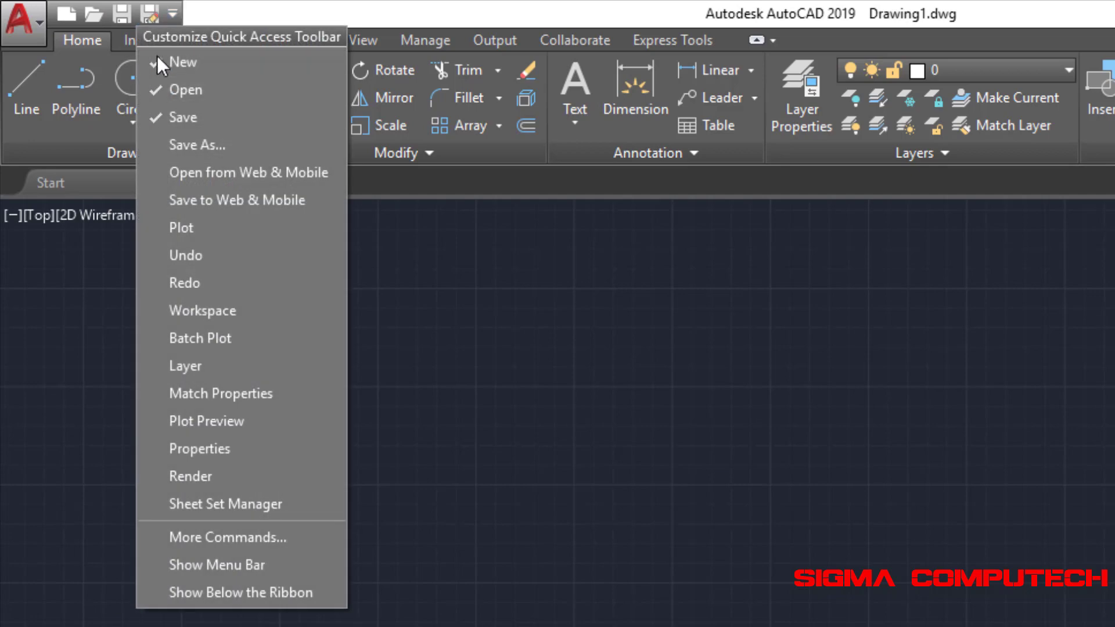
Add Open from Web & Mobile, Save to Web & Mobile, Plot and Undo back.
{"action": "left_click", "coordinate": [177, 15]}
{"action": "left_click", "coordinate": [176, 13]}
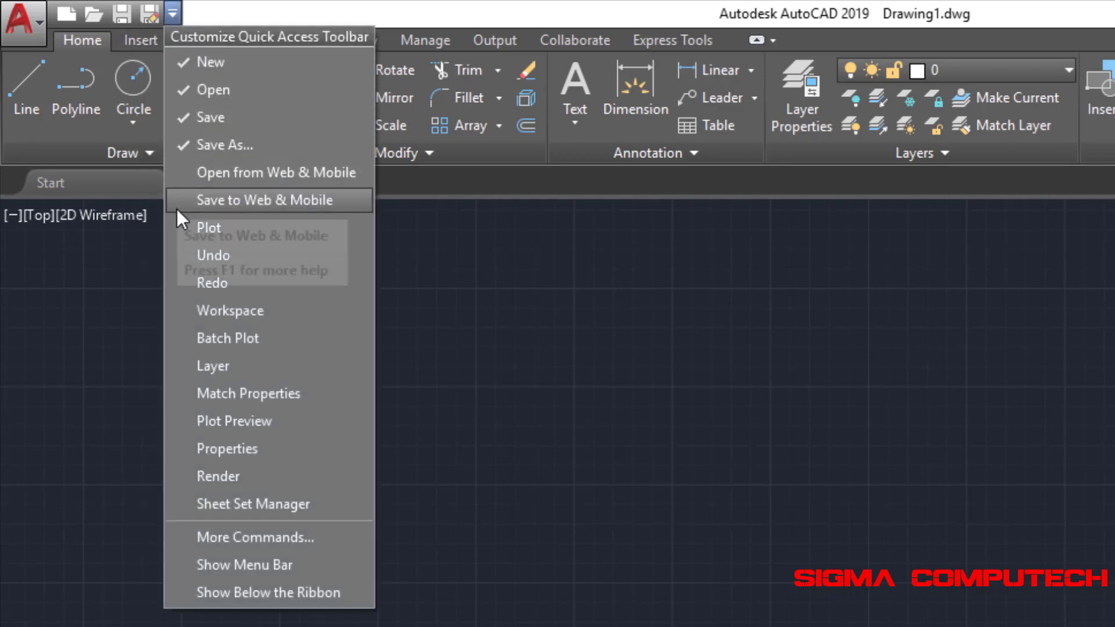
{"action": "left_click", "coordinate": [172, 175]}
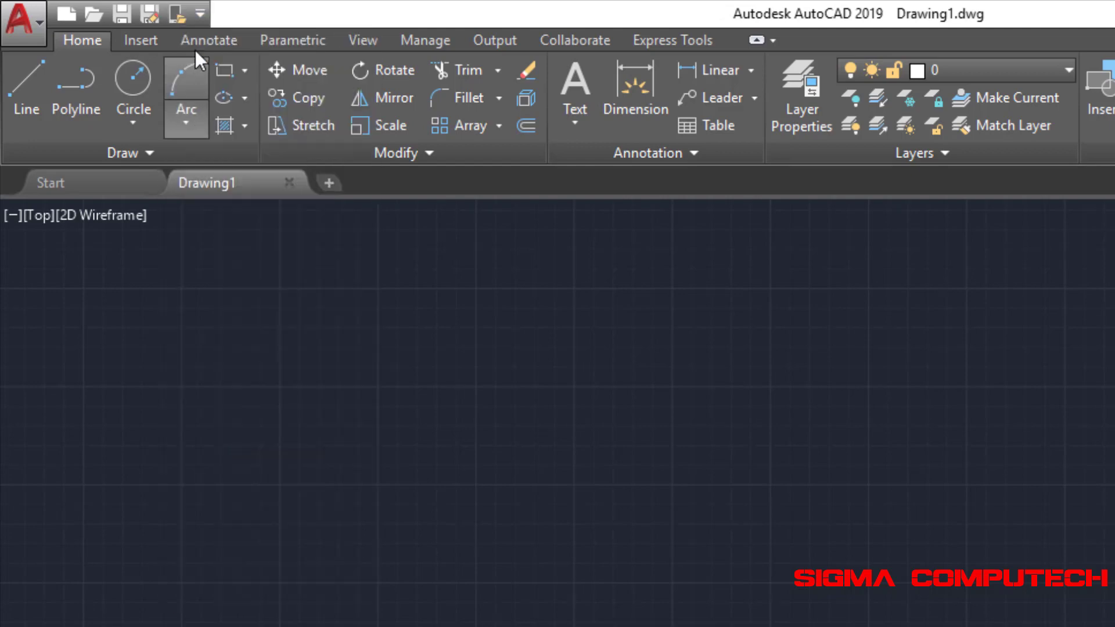
{"action": "left_click", "coordinate": [201, 13]}
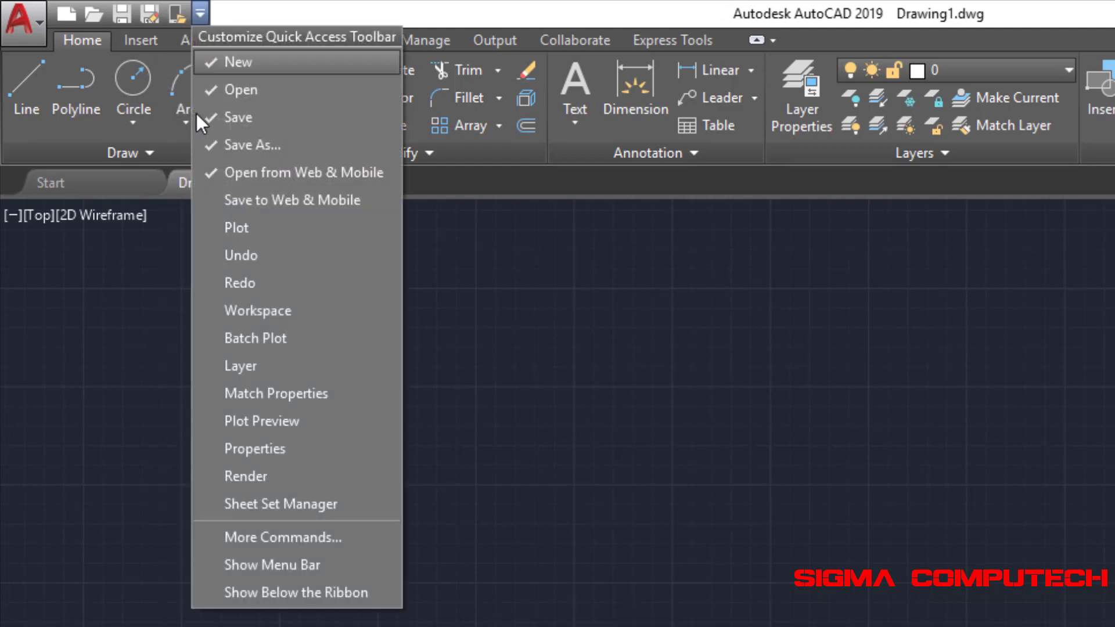
{"action": "left_click", "coordinate": [210, 205]}
{"action": "left_click", "coordinate": [224, 22]}
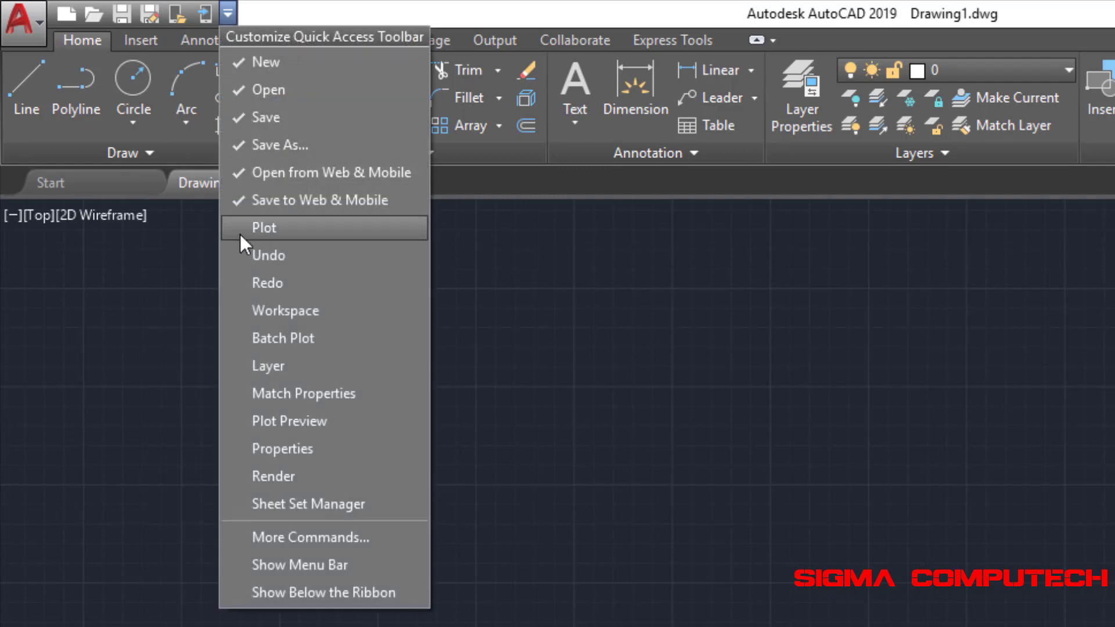
{"action": "left_click", "coordinate": [239, 232]}
{"action": "left_click", "coordinate": [253, 14]}
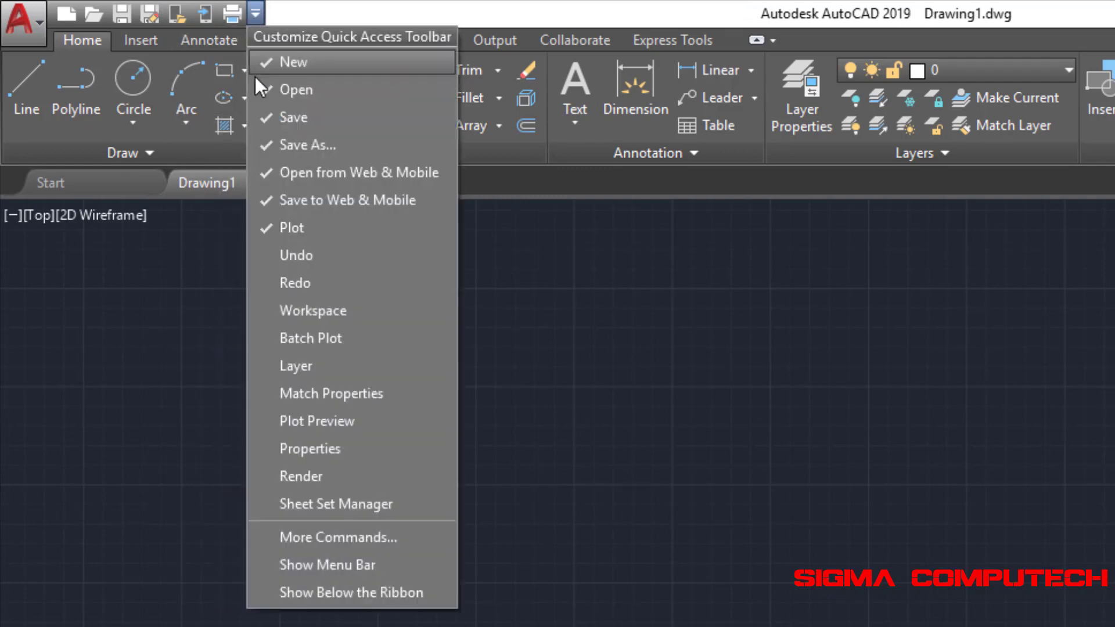
{"action": "left_click", "coordinate": [265, 250]}
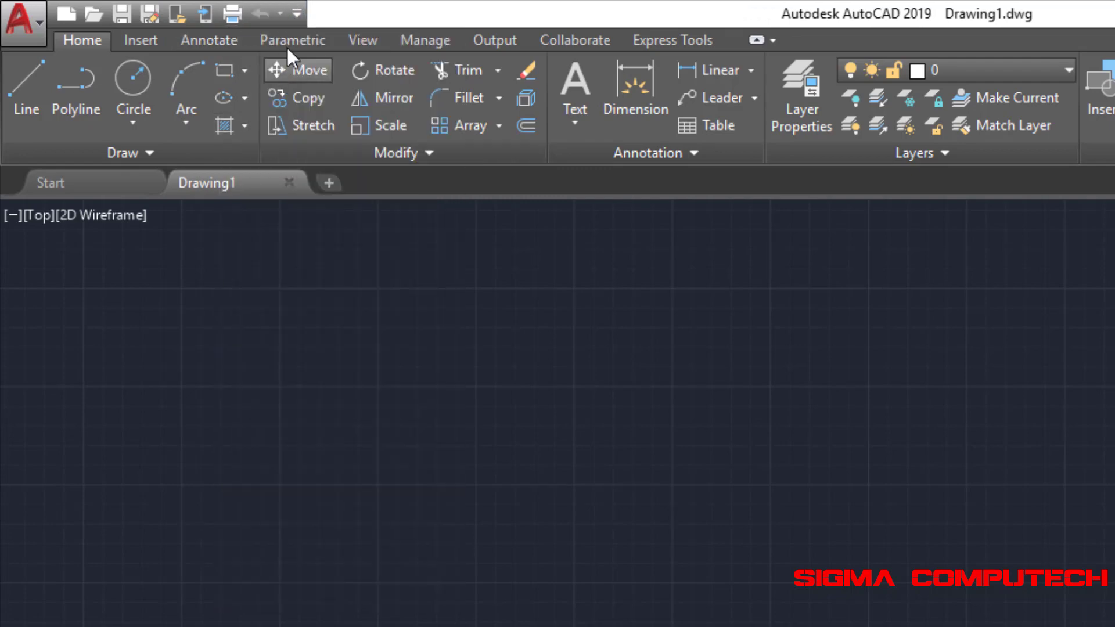
{"action": "left_click", "coordinate": [296, 14]}
Add Redo and the Workspace switcher back, then view the available workspaces.
{"action": "left_click", "coordinate": [298, 283]}
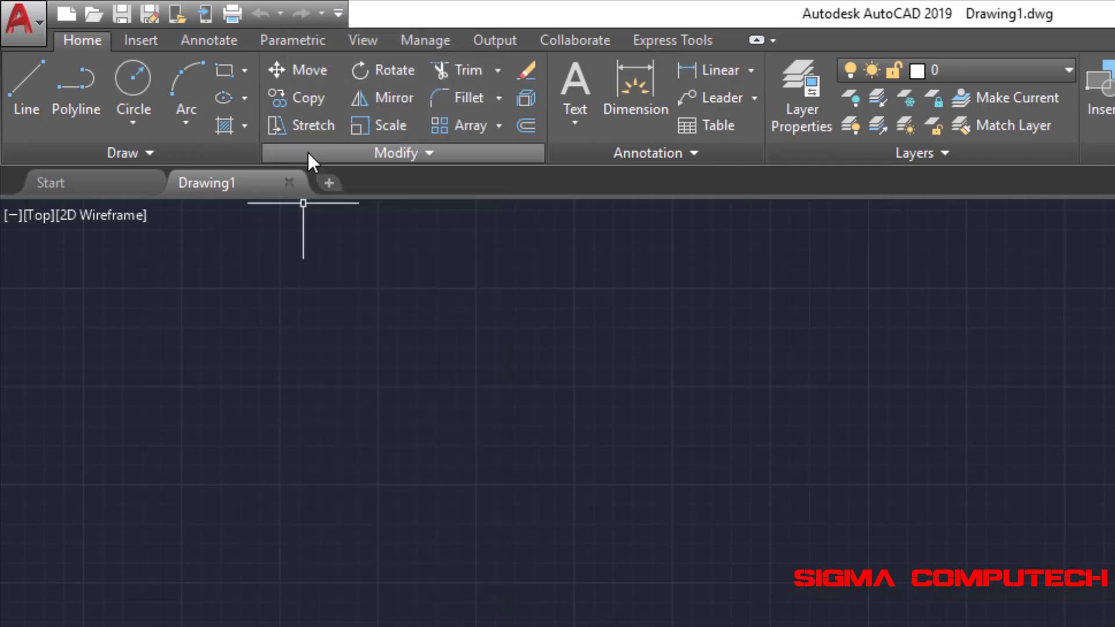
{"action": "left_click", "coordinate": [339, 13]}
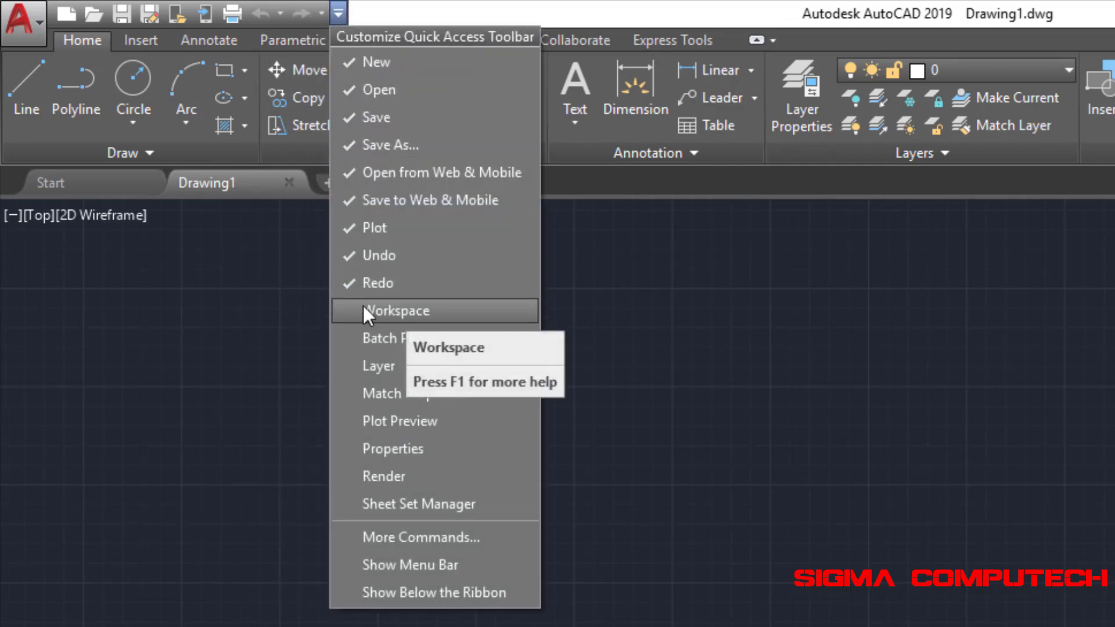
{"action": "left_click", "coordinate": [348, 308]}
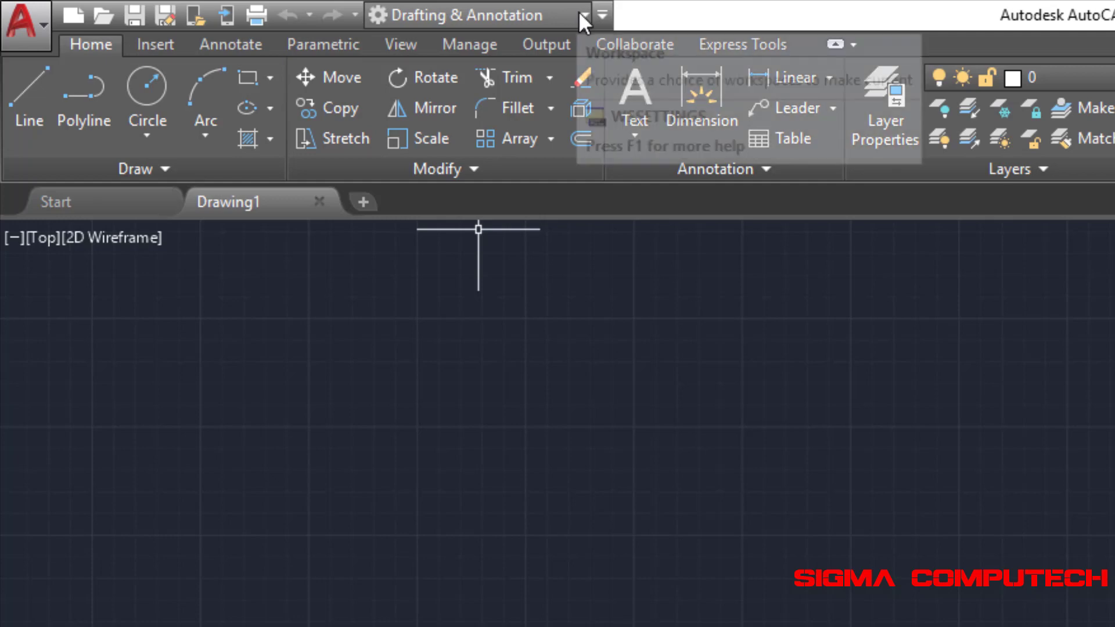
{"action": "left_click", "coordinate": [580, 15]}
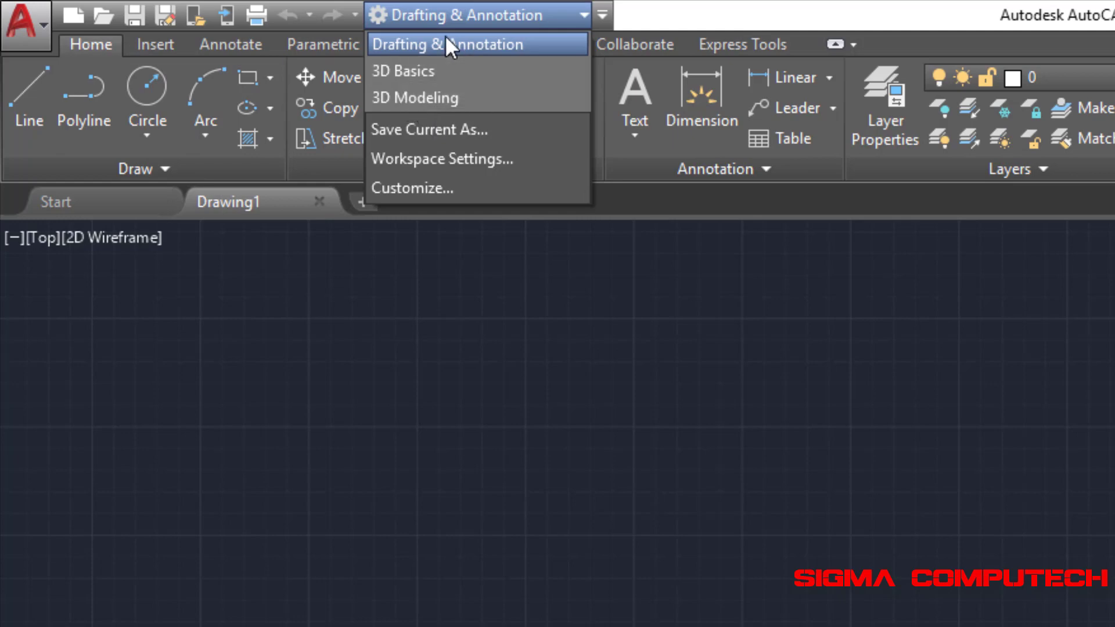
{"action": "left_click", "coordinate": [610, 206]}
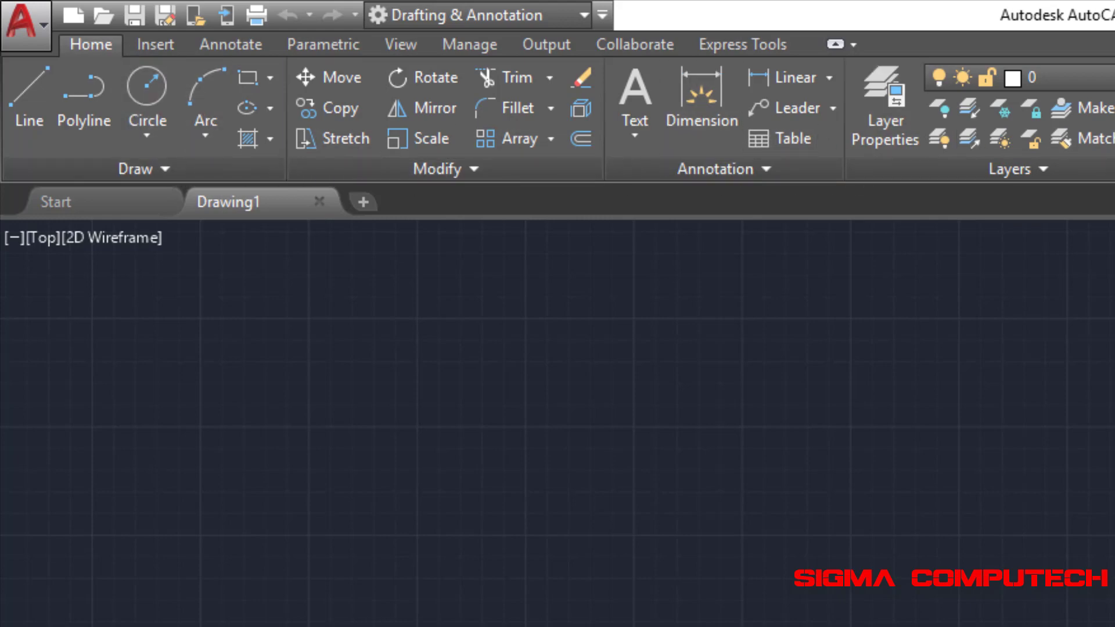
{"action": "left_click", "coordinate": [558, 12]}
{"action": "left_click", "coordinate": [392, 69]}
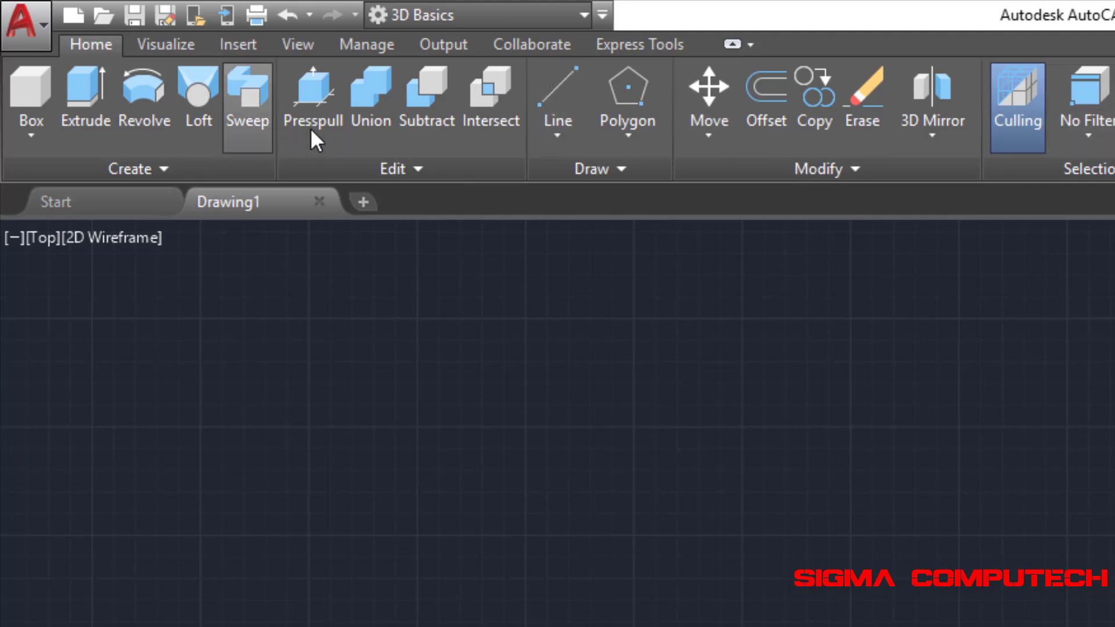
{"action": "left_click", "coordinate": [571, 14]}
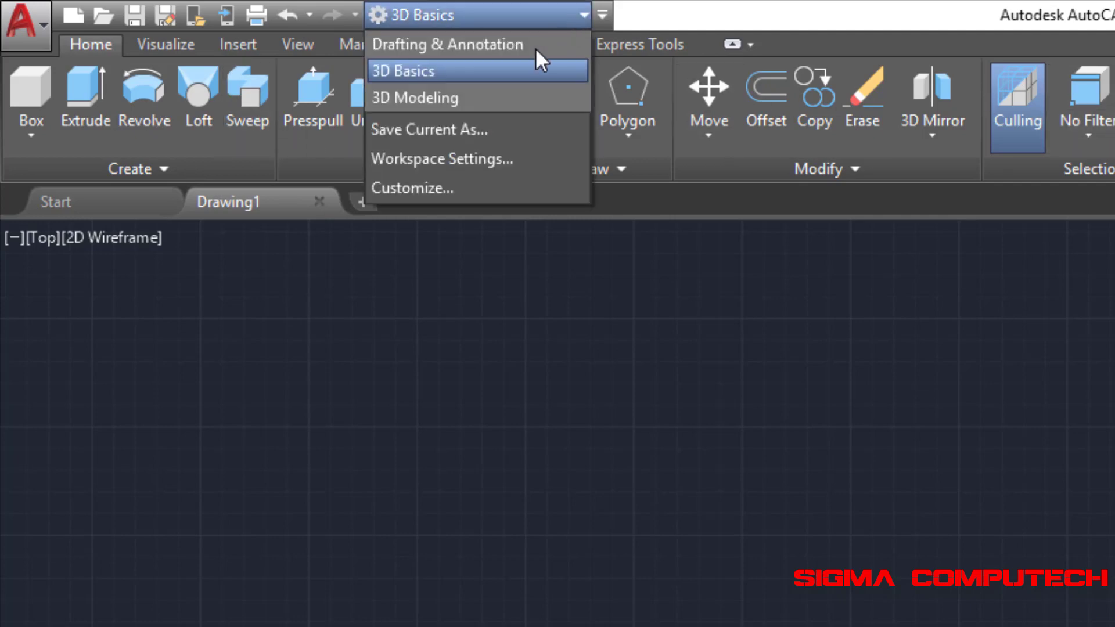
{"action": "left_click", "coordinate": [440, 95]}
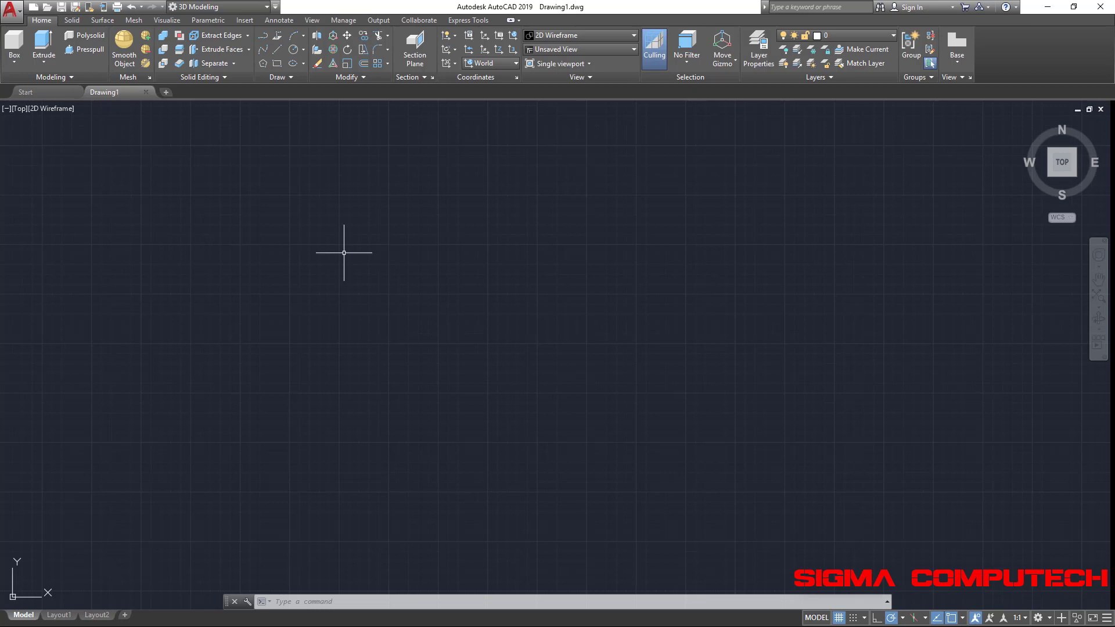
{"action": "left_click", "coordinate": [264, 7]}
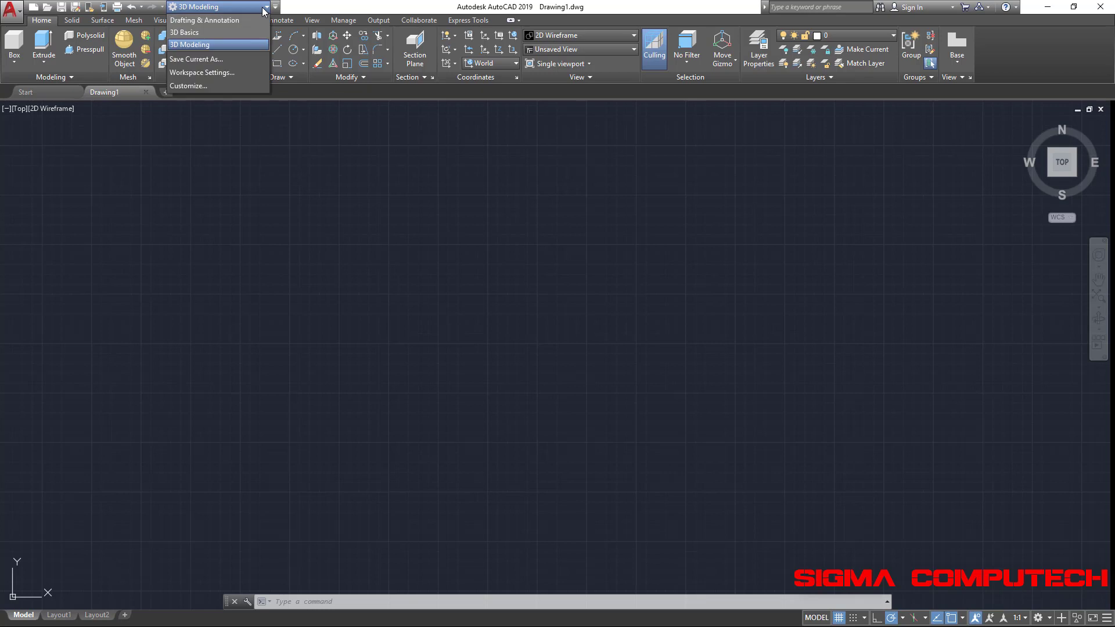
{"action": "left_click", "coordinate": [224, 21]}
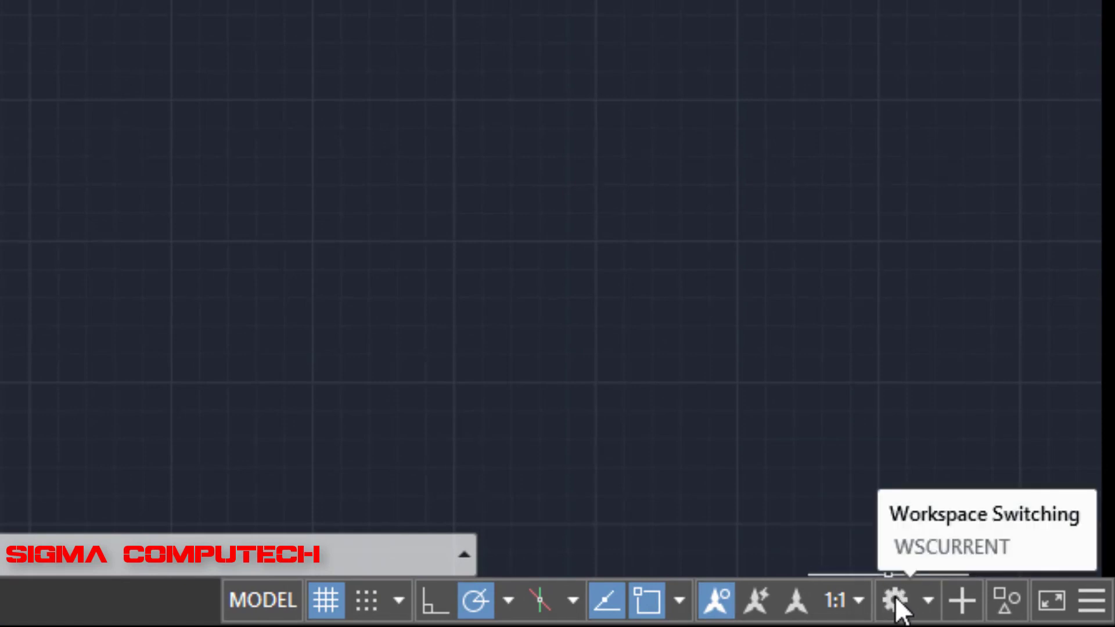
{"action": "left_click", "coordinate": [928, 604]}
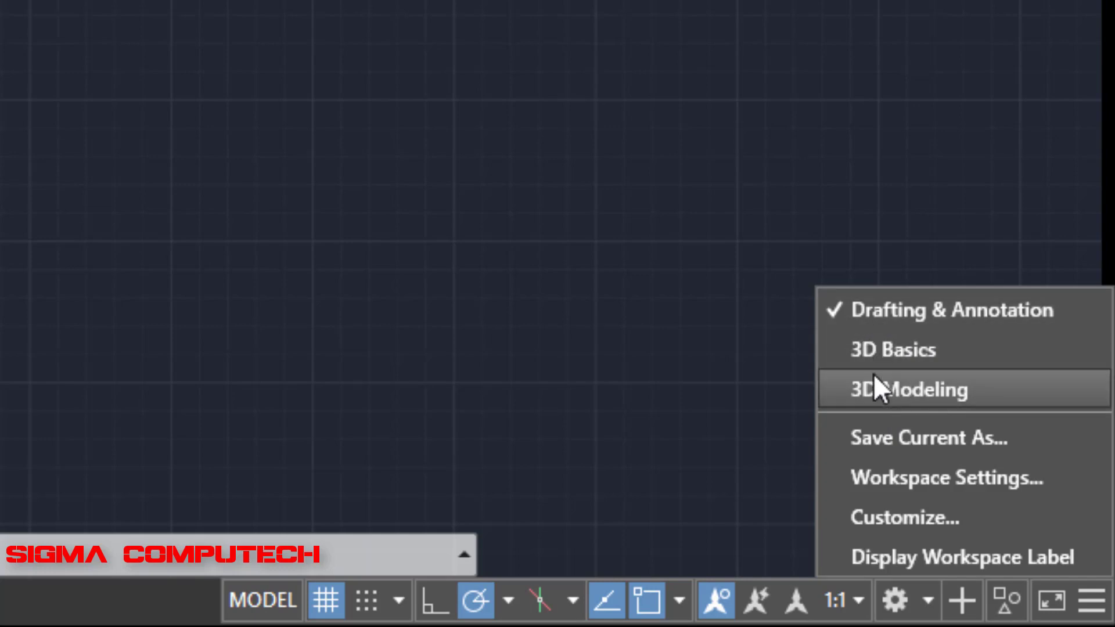
{"action": "left_click", "coordinate": [712, 302]}
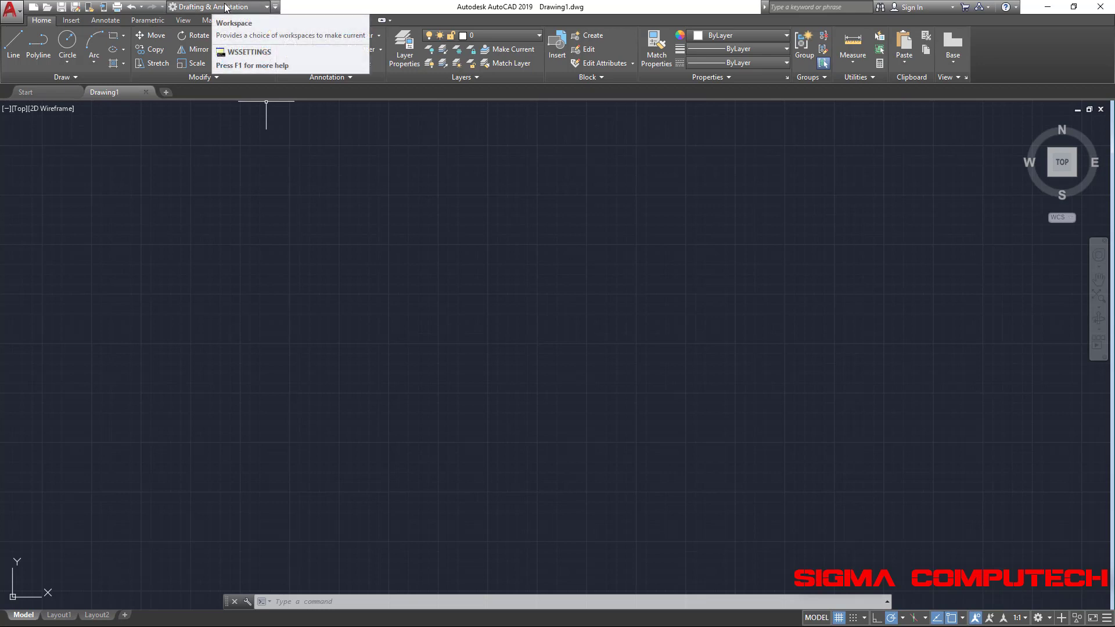
{"action": "left_click", "coordinate": [261, 8]}
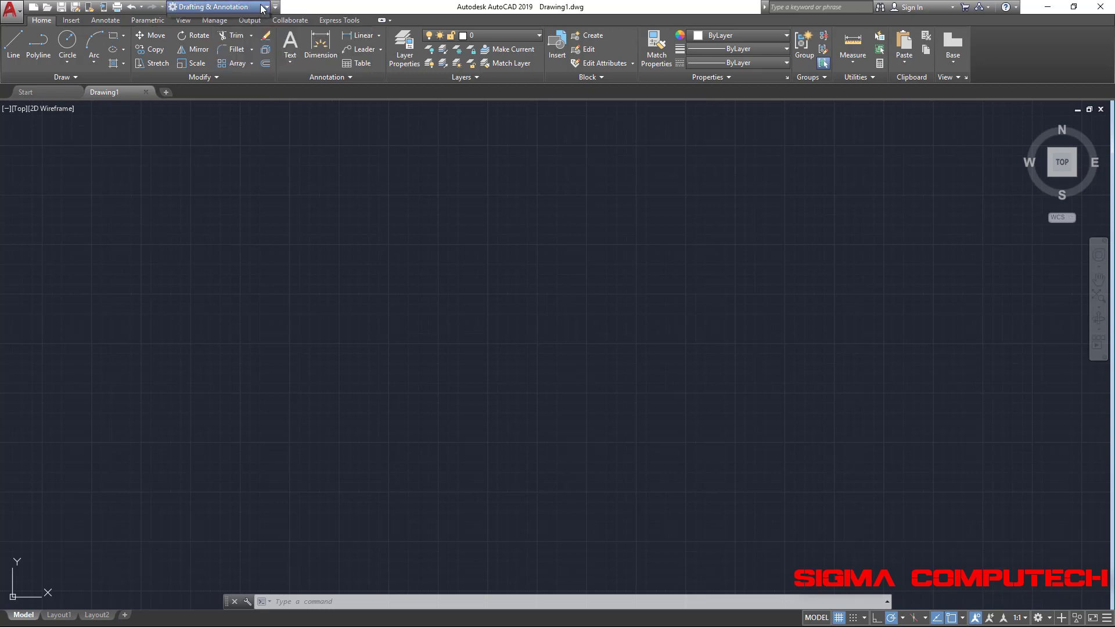
{"action": "left_click", "coordinate": [293, 7]}
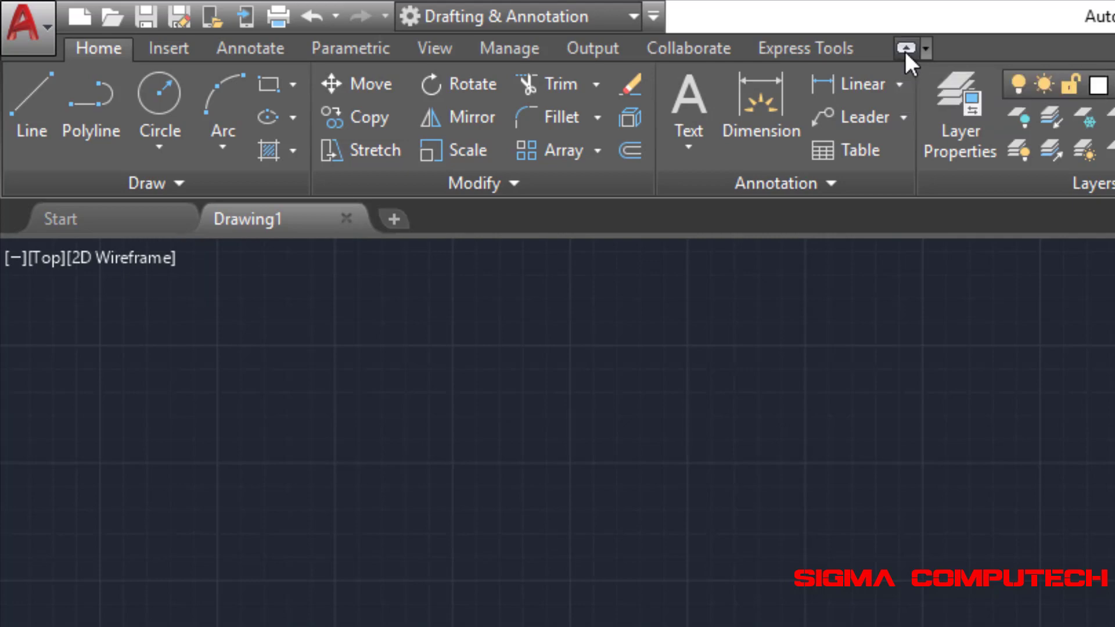
{"action": "left_click", "coordinate": [906, 51]}
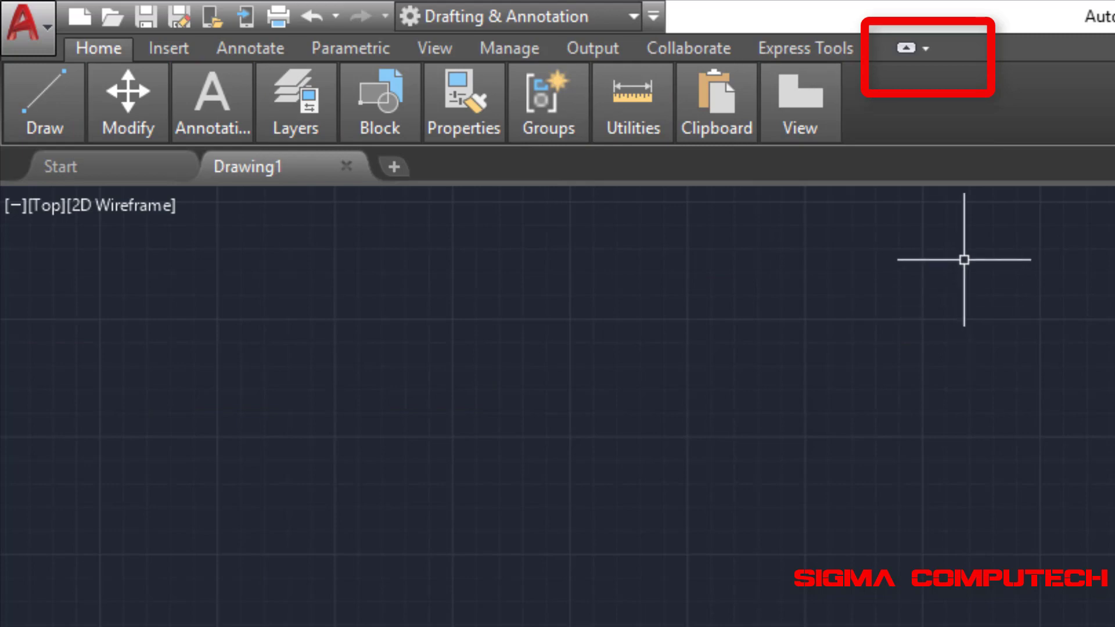
{"action": "left_click", "coordinate": [906, 47]}
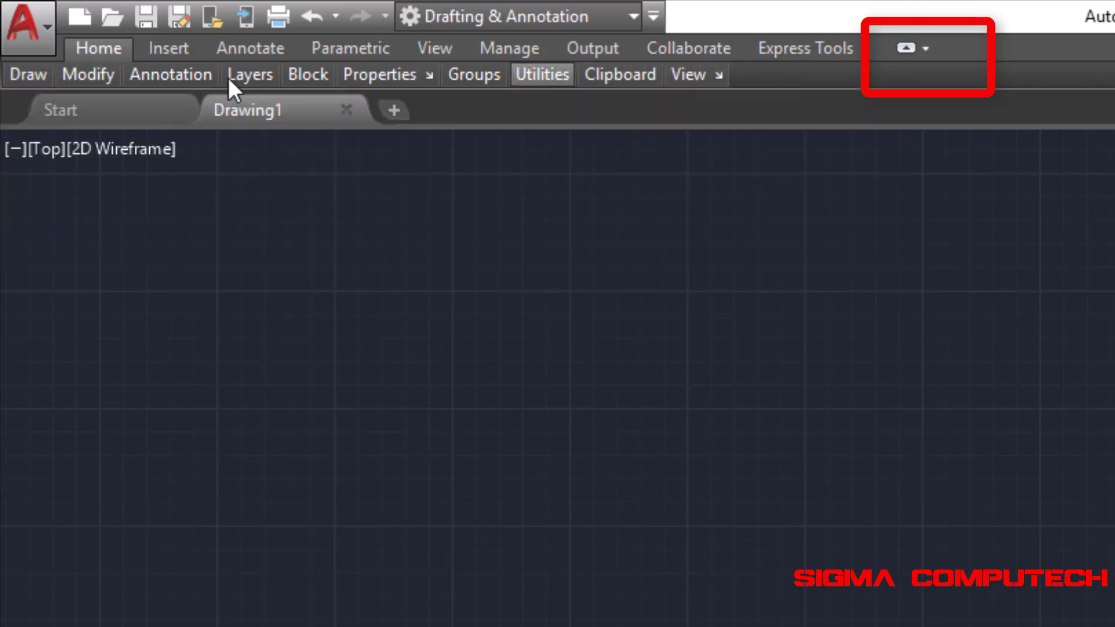
{"action": "mouse_move", "coordinate": [906, 48]}
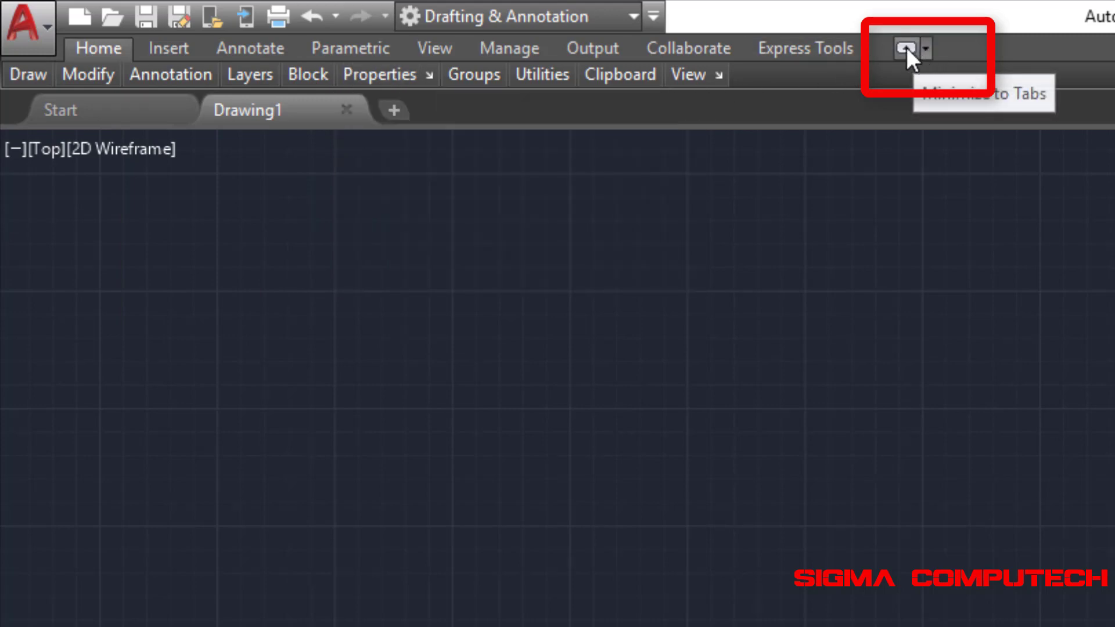
{"action": "left_click", "coordinate": [904, 47]}
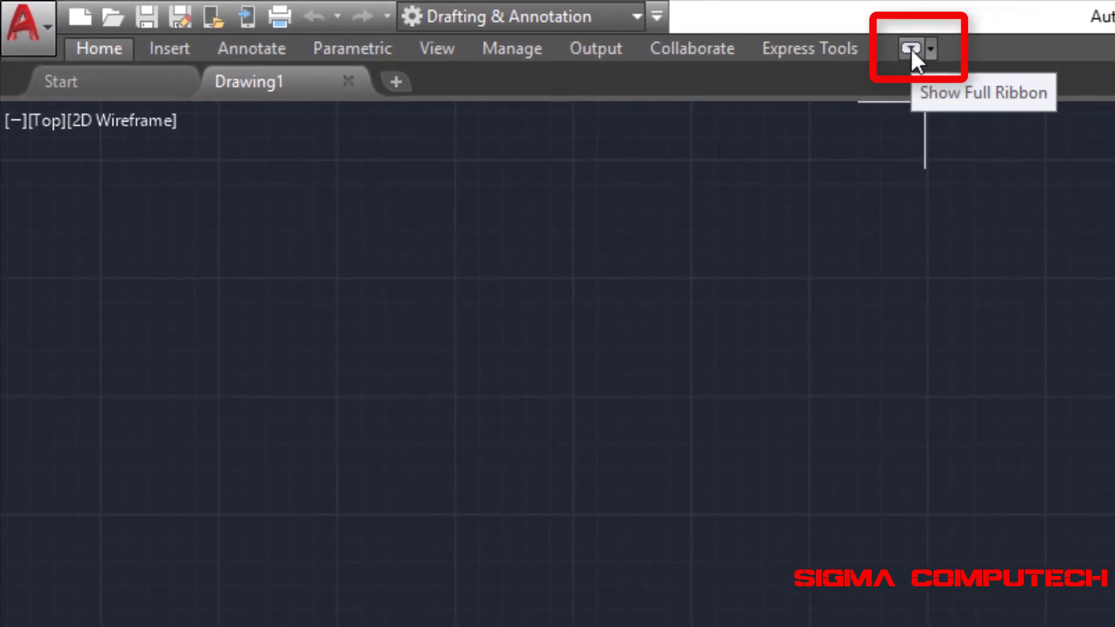
{"action": "left_click", "coordinate": [911, 48]}
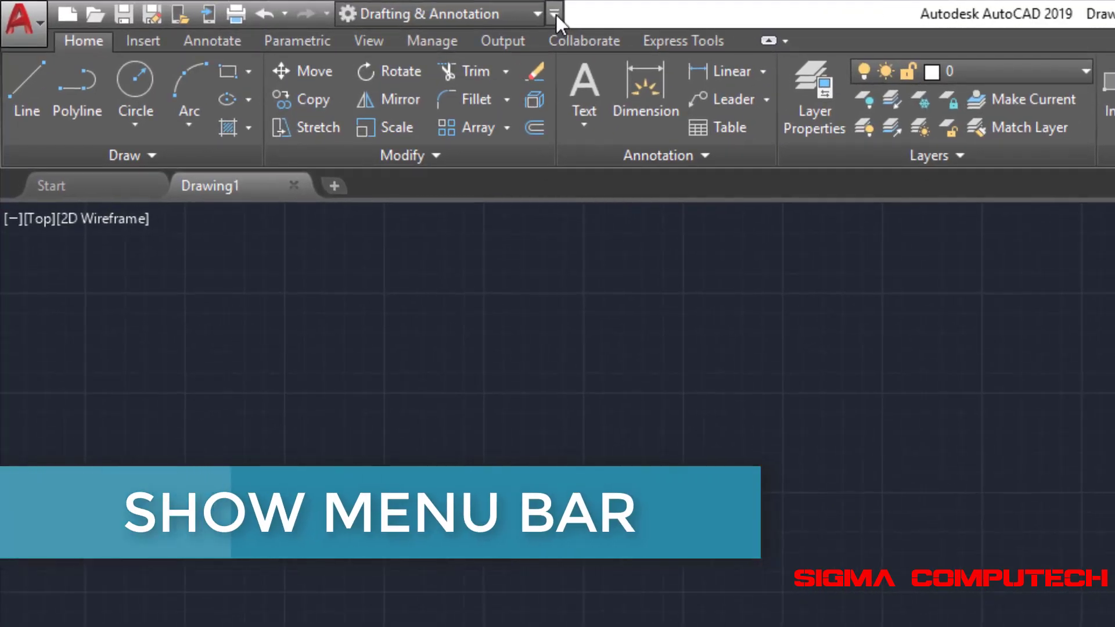
Show the classic menu bar above the ribbon and browse its File and Parametric menus.
{"action": "left_click", "coordinate": [555, 15]}
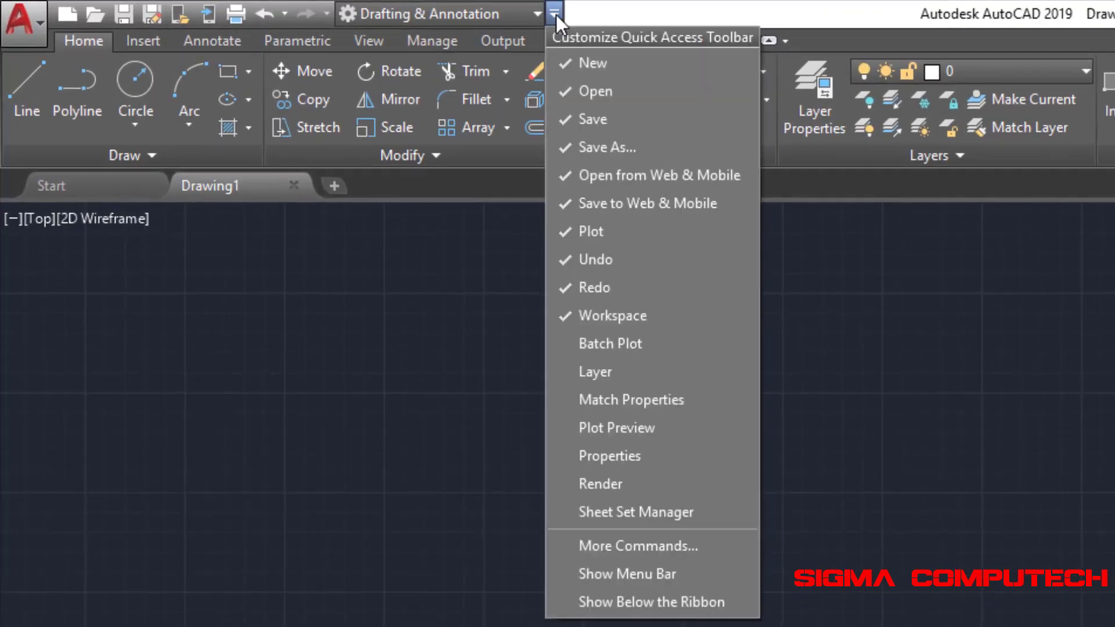
{"action": "left_click", "coordinate": [624, 570]}
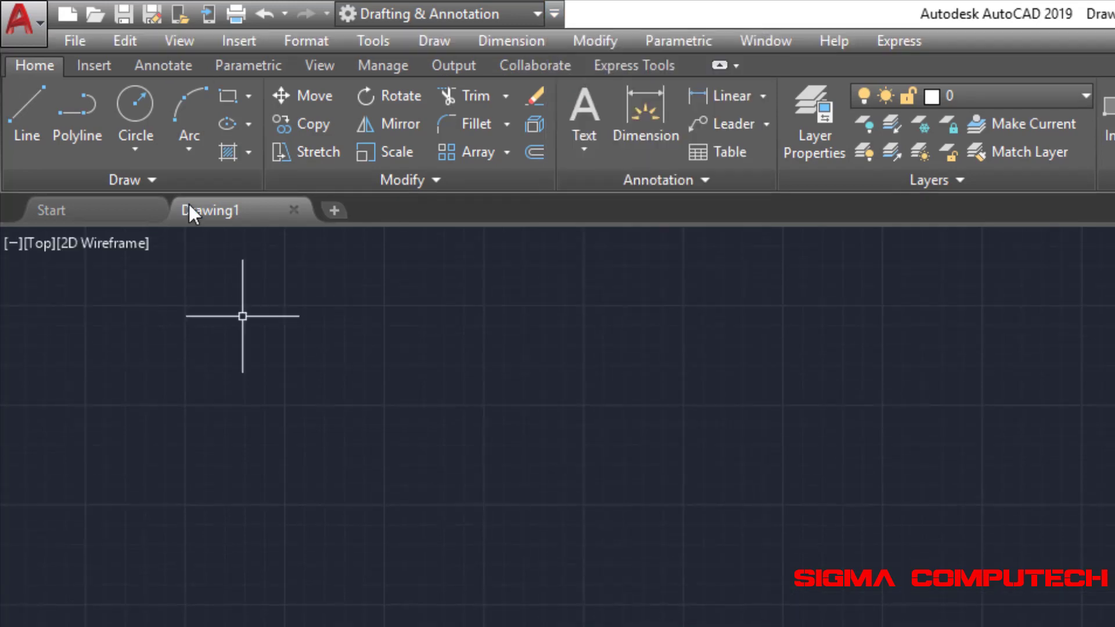
{"action": "left_click", "coordinate": [82, 40]}
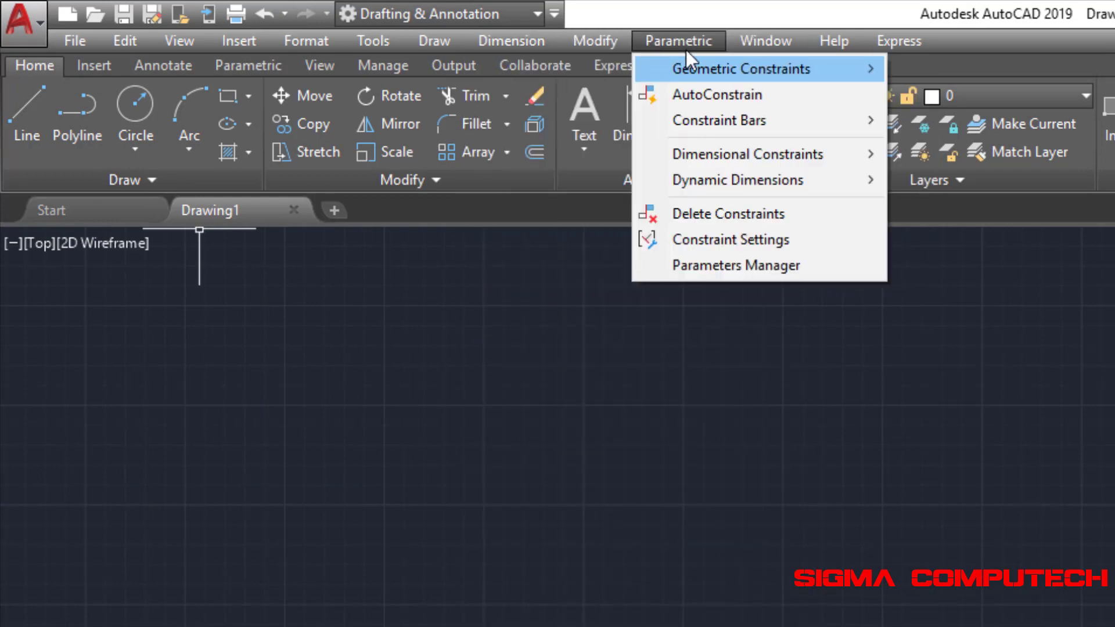
{"action": "left_click", "coordinate": [640, 13]}
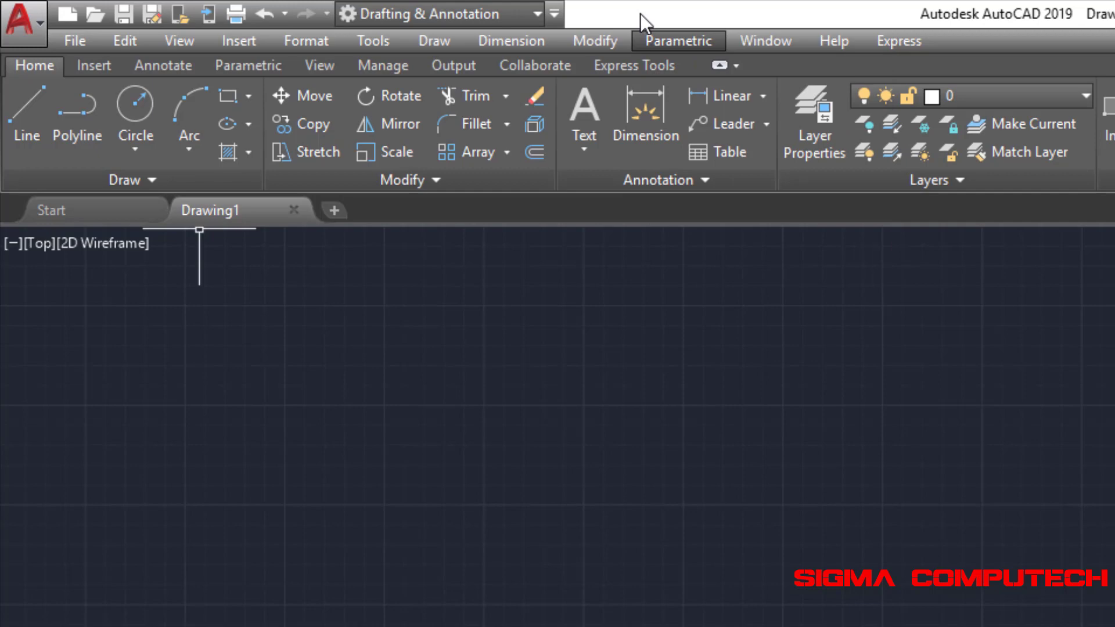
{"action": "left_click", "coordinate": [555, 13]}
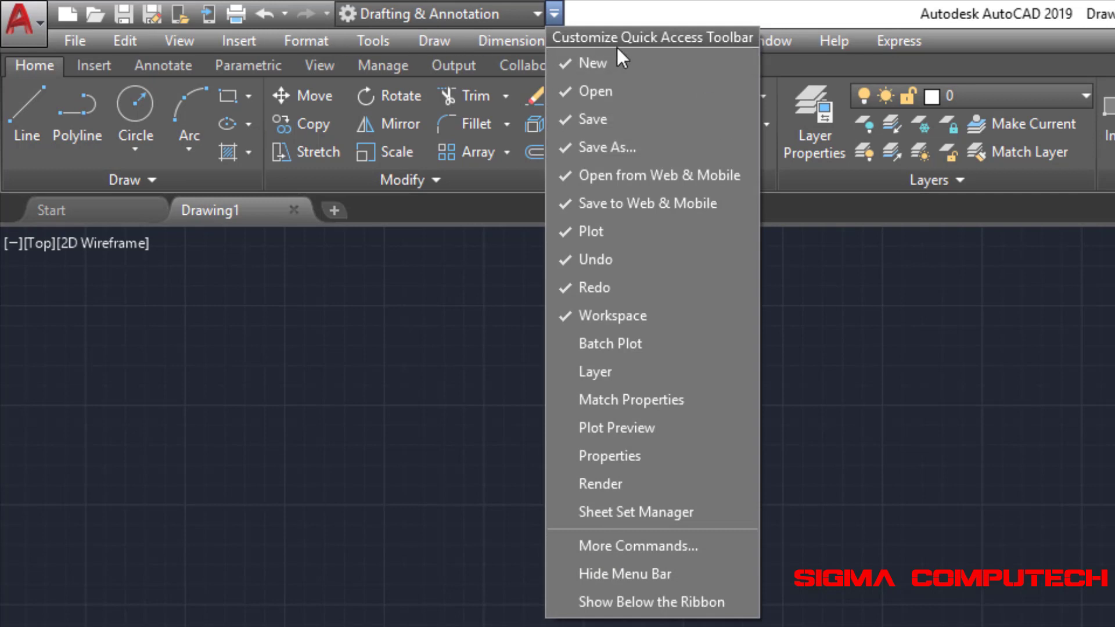
Hide the menu bar, move the Quick Access Toolbar below the ribbon, then back above.
{"action": "left_click", "coordinate": [658, 578]}
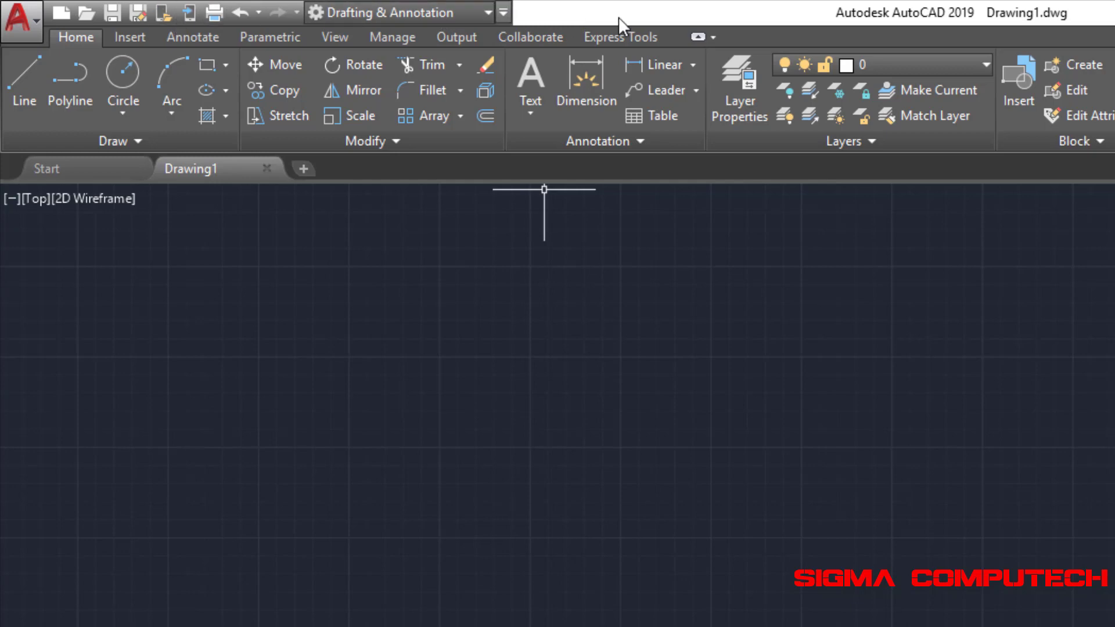
{"action": "left_click", "coordinate": [503, 13]}
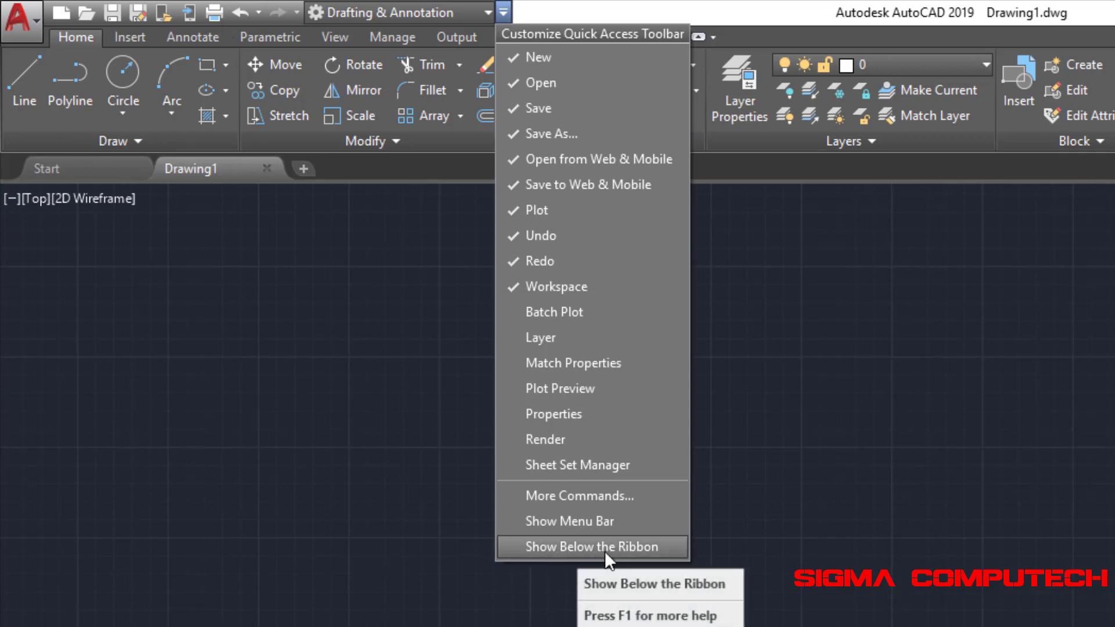
{"action": "left_click", "coordinate": [566, 547]}
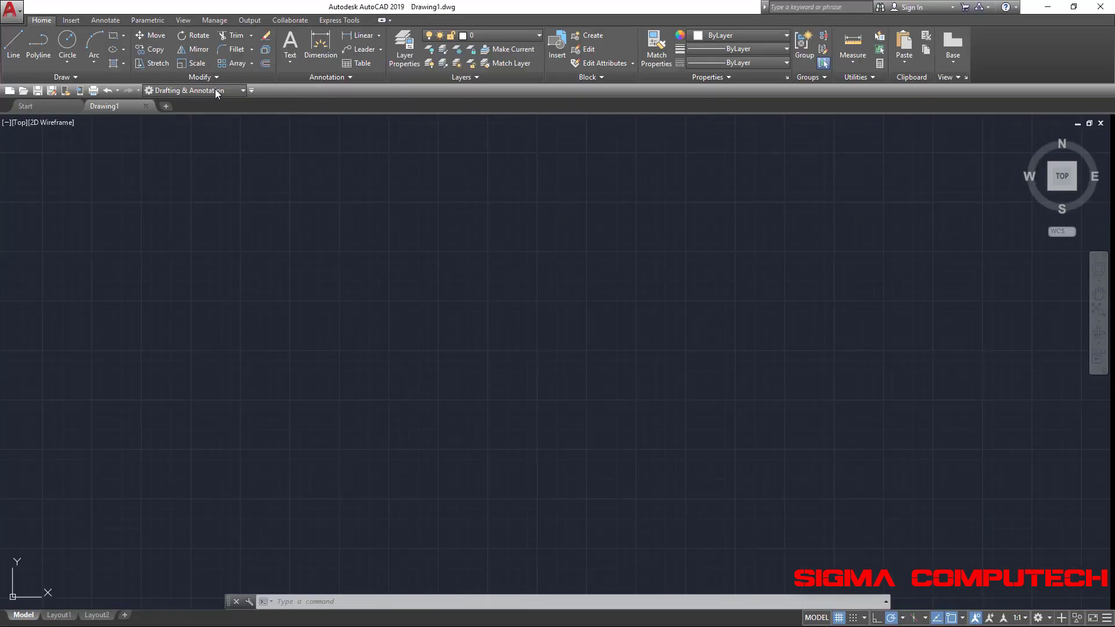
{"action": "left_click", "coordinate": [252, 90]}
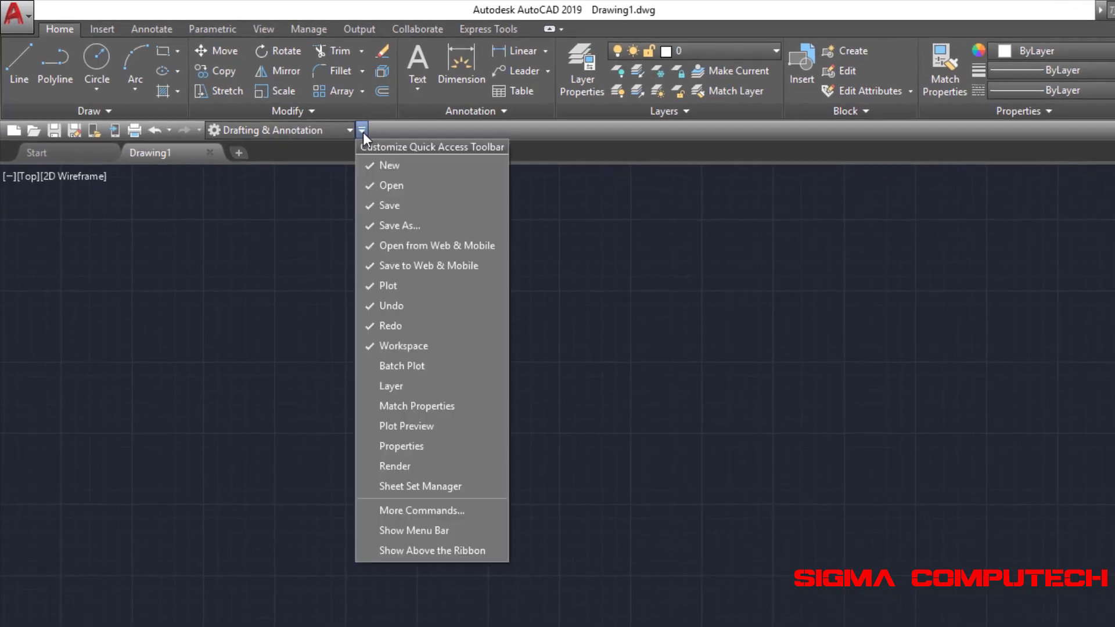
{"action": "left_click", "coordinate": [436, 551]}
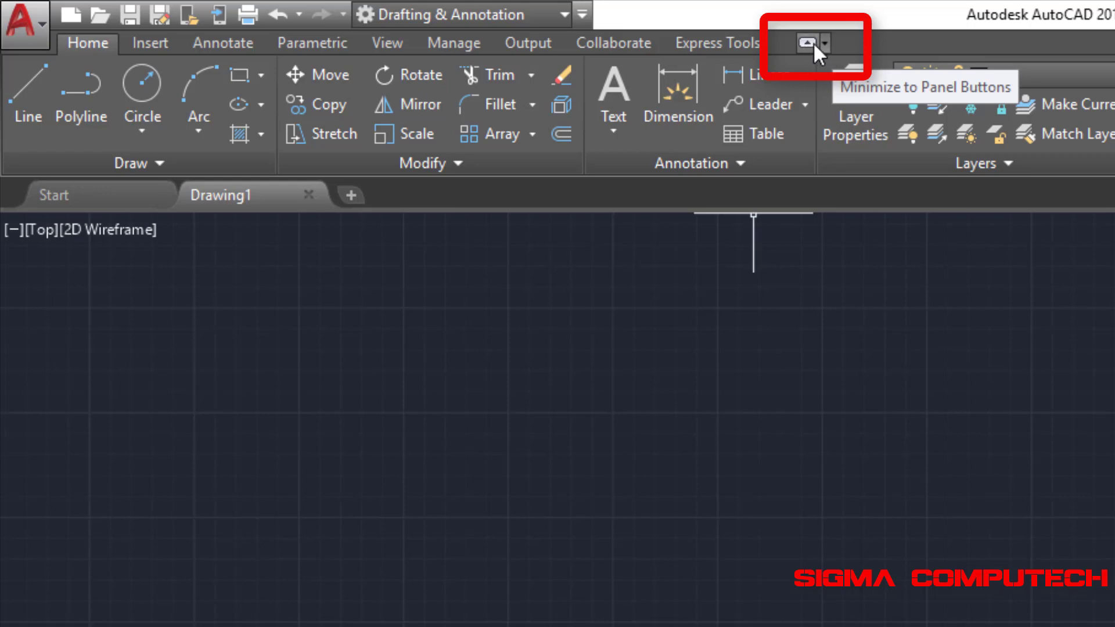
Cycle the ribbon minimize mode through Minimize to Tabs, Panel Titles and Panel Buttons.
{"action": "left_click", "coordinate": [826, 43]}
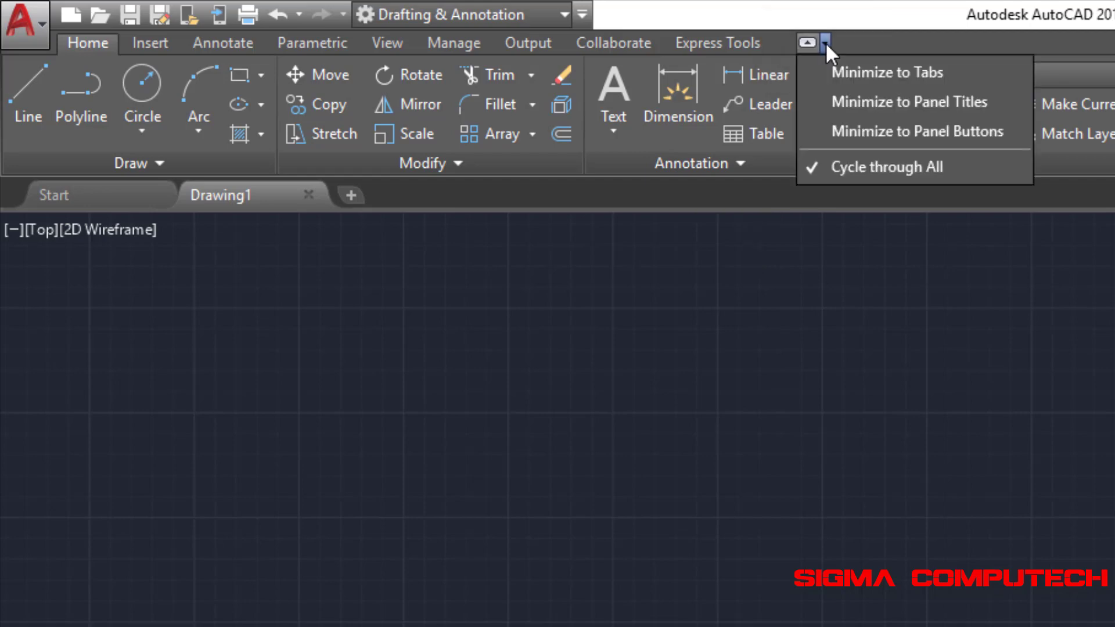
{"action": "left_click", "coordinate": [899, 75]}
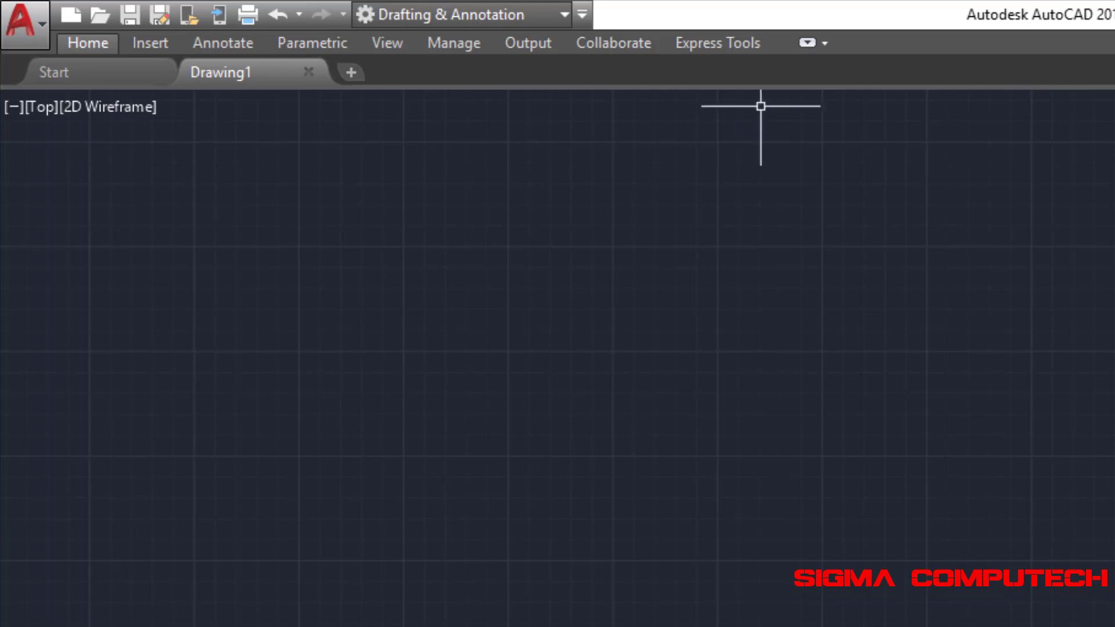
{"action": "left_click", "coordinate": [826, 40]}
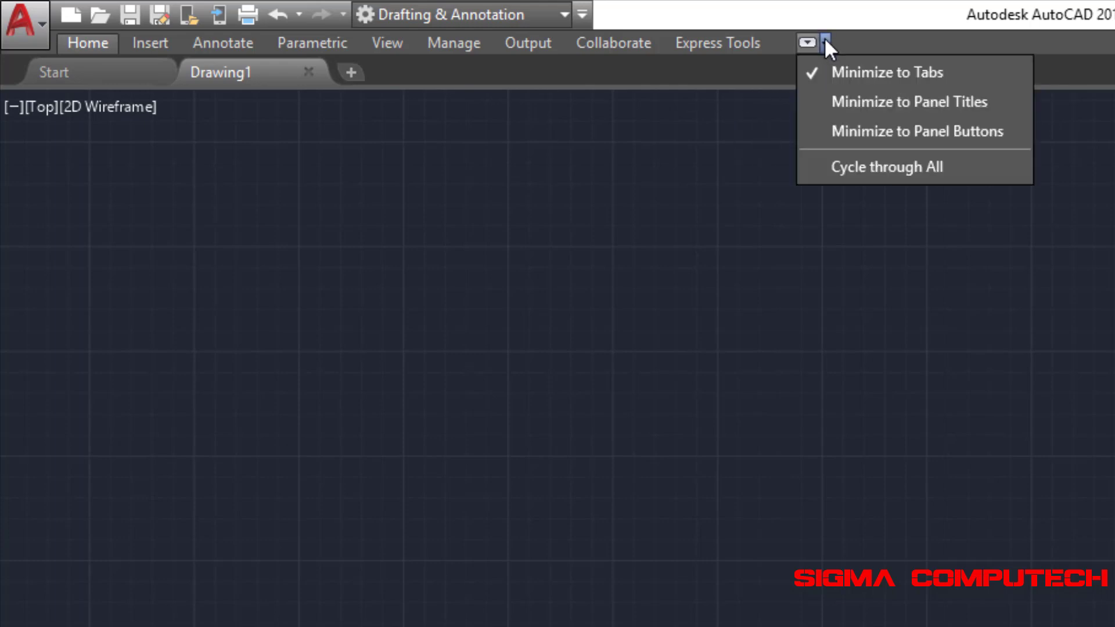
{"action": "left_click", "coordinate": [823, 106]}
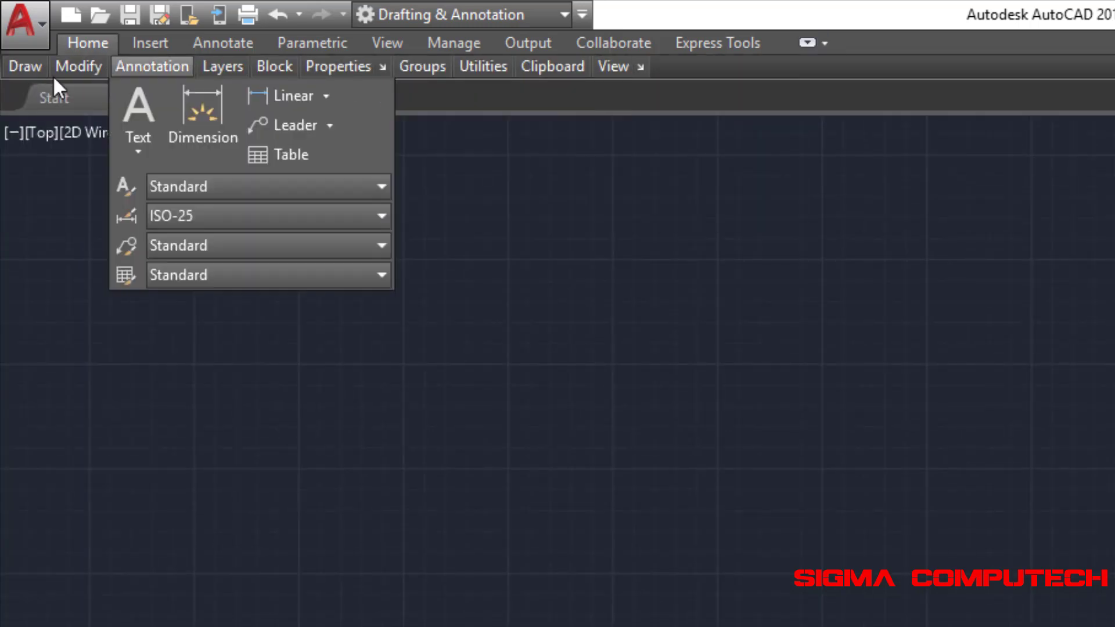
{"action": "left_click", "coordinate": [826, 42]}
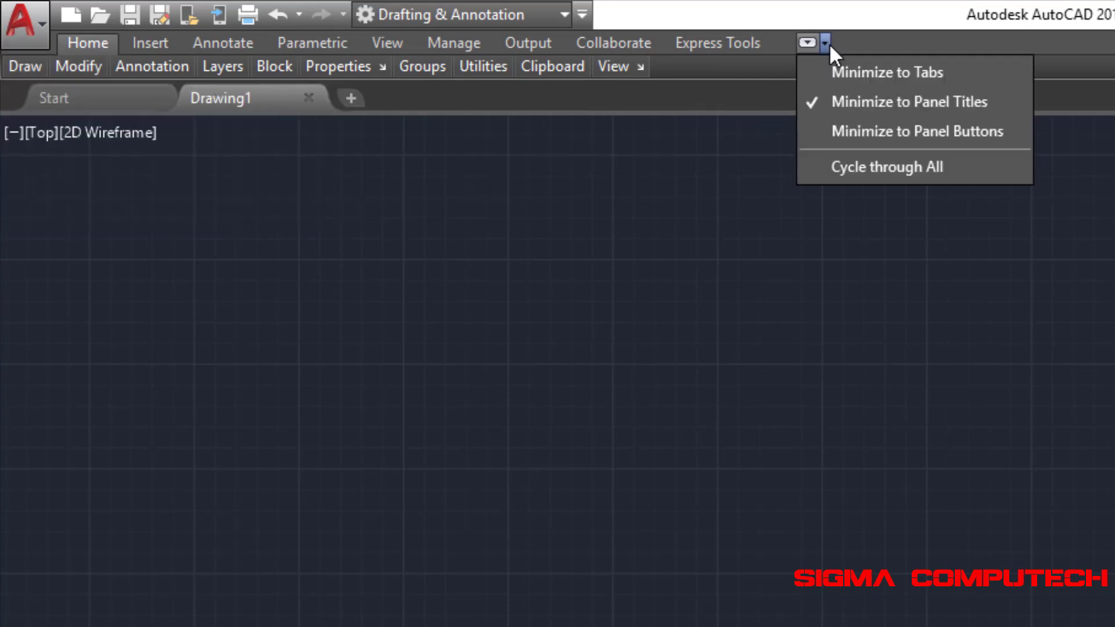
{"action": "left_click", "coordinate": [825, 131]}
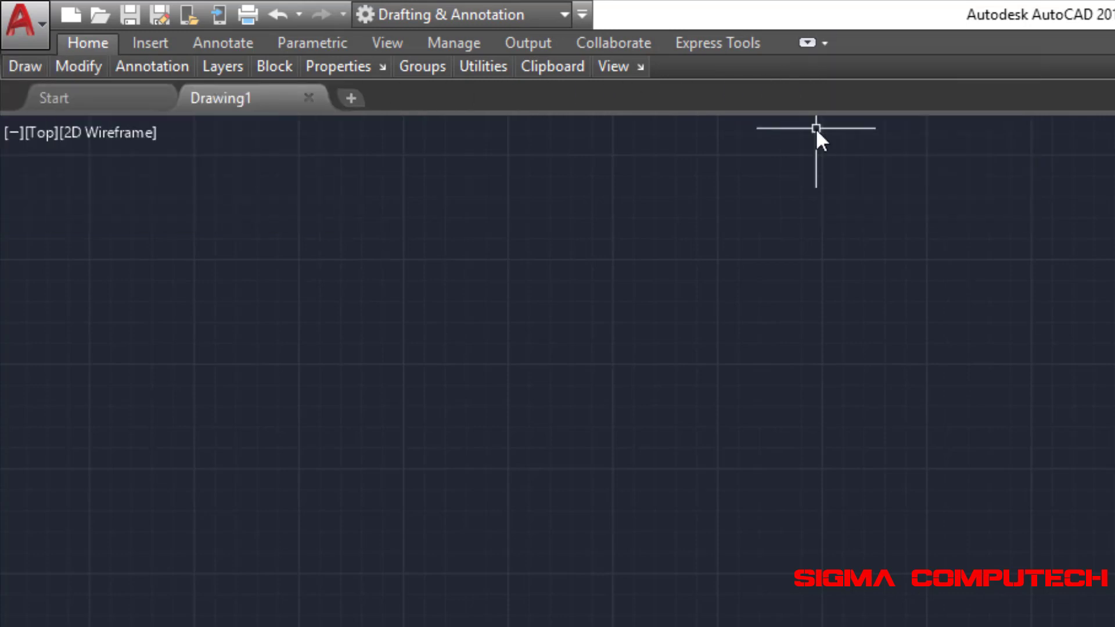